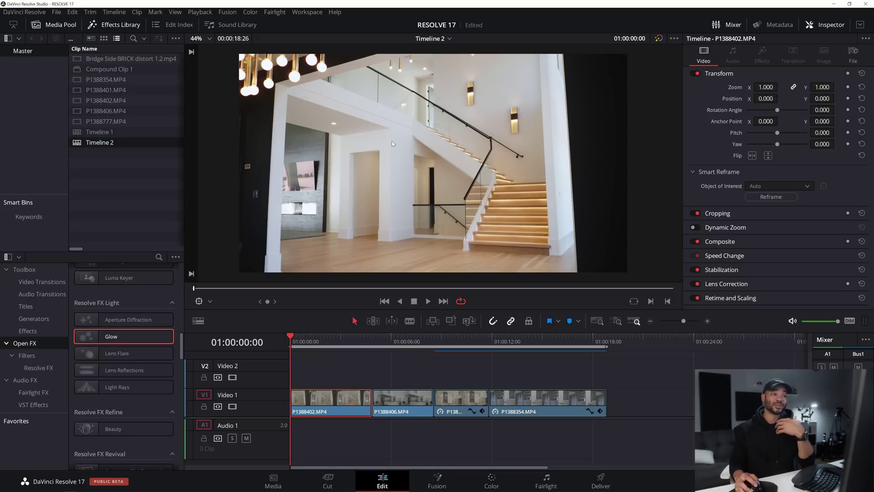
Step: Play the timeline from its start into the third clip to preview the footage
key("space")
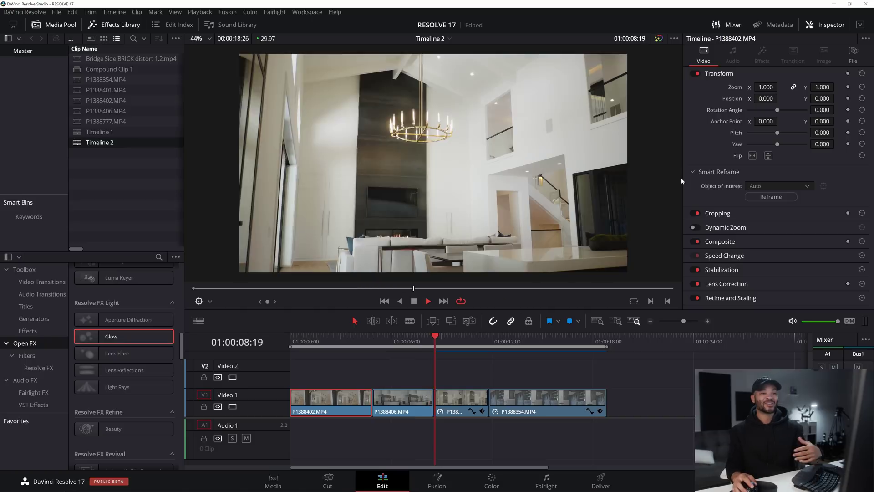
key("space")
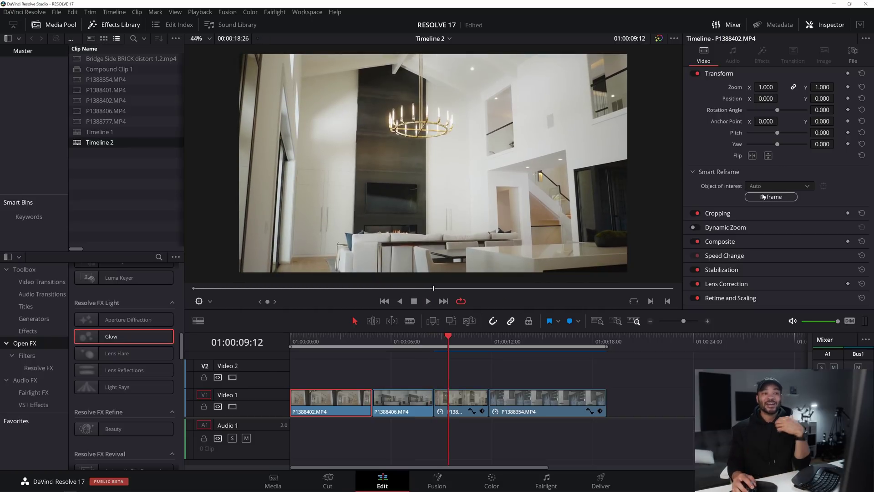
Step: Collapse the Smart Reframe section and expand the Speed Change section in the clip's video settings
left_click(764, 197)
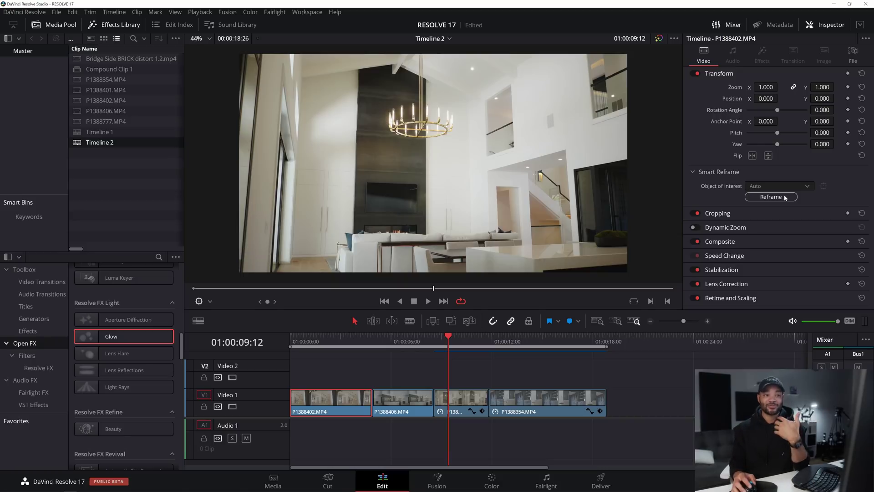
left_click(693, 172)
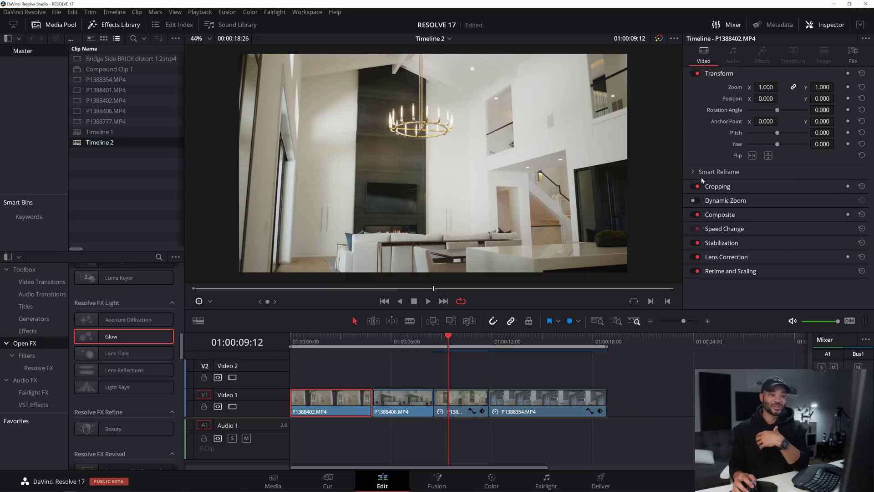
left_click(734, 232)
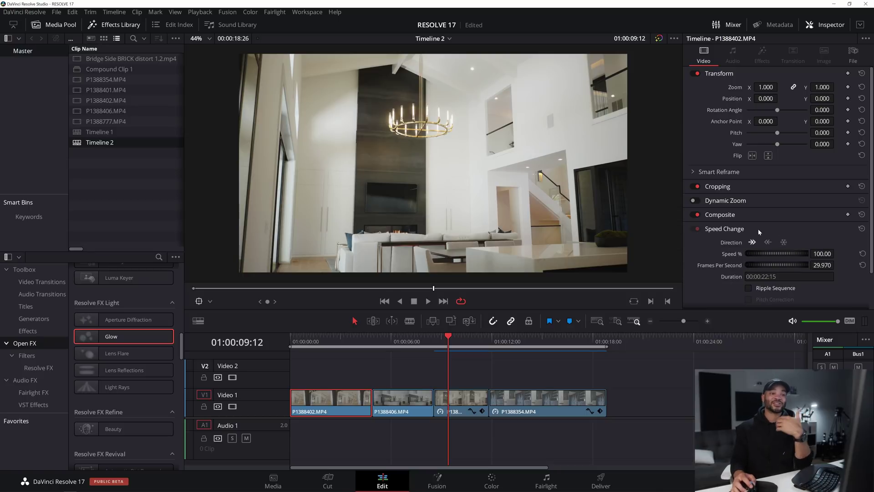
Step: Select the P1388401.MP4 clip on Video 1 and check its clip speed options, leaving them as they are
right_click(459, 399)
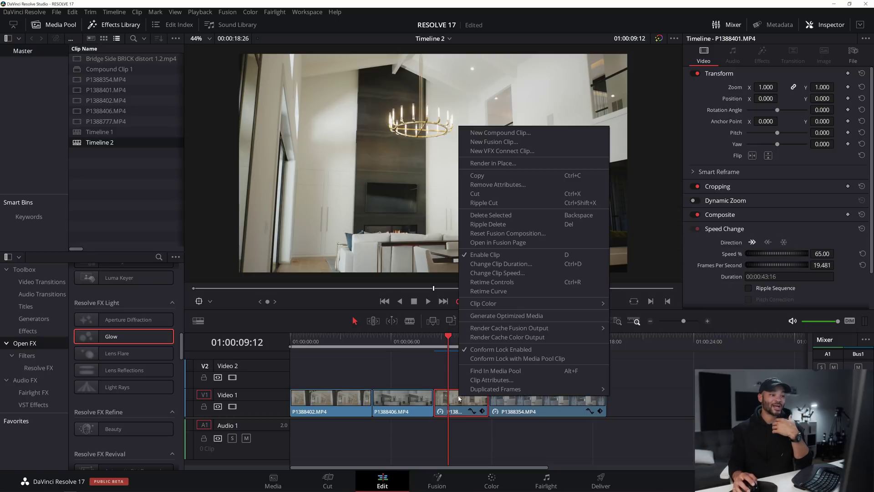
left_click(509, 273)
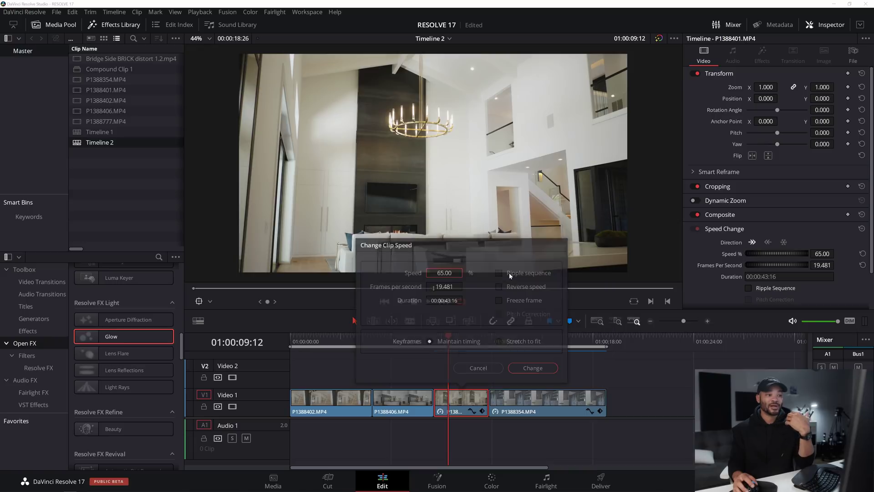
left_click(478, 368)
right_click(471, 394)
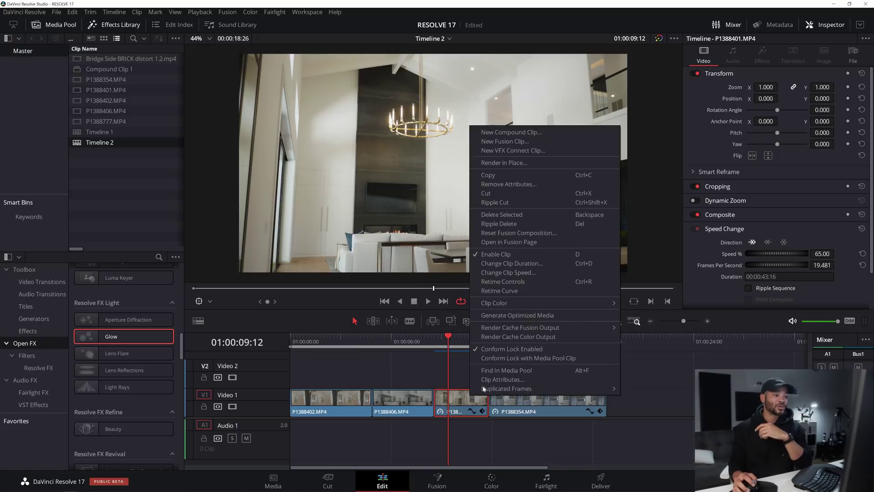
left_click(829, 235)
scroll(831, 230, "down", 1)
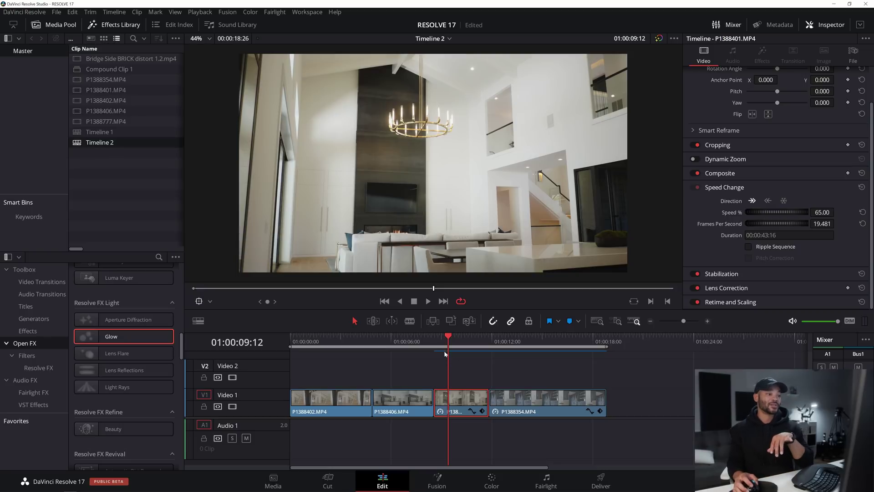
Step: Play the P1388401.MP4 clip from its start to preview its slowed motion
key("Up")
key("space")
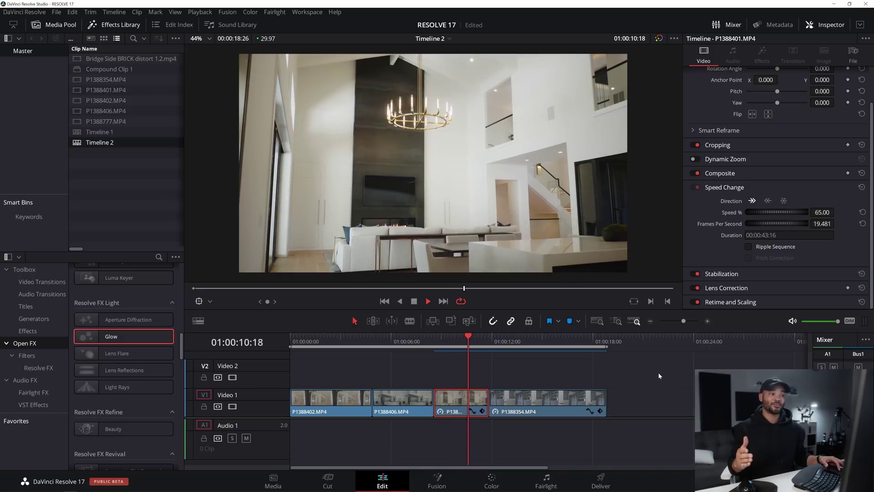
key("space")
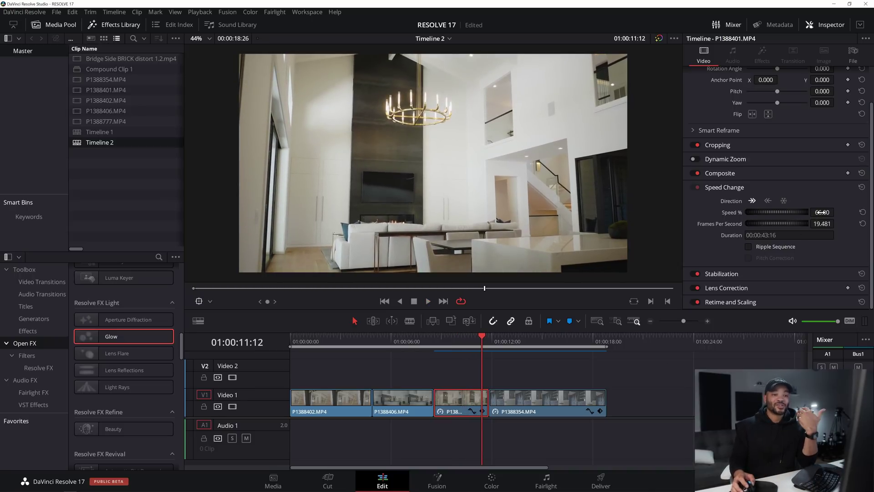
Step: Expand Retime and Scaling for the P1388401.MP4 clip and set its Retime Process to Optical Flow
left_click(742, 303)
left_click(785, 268)
left_click(785, 306)
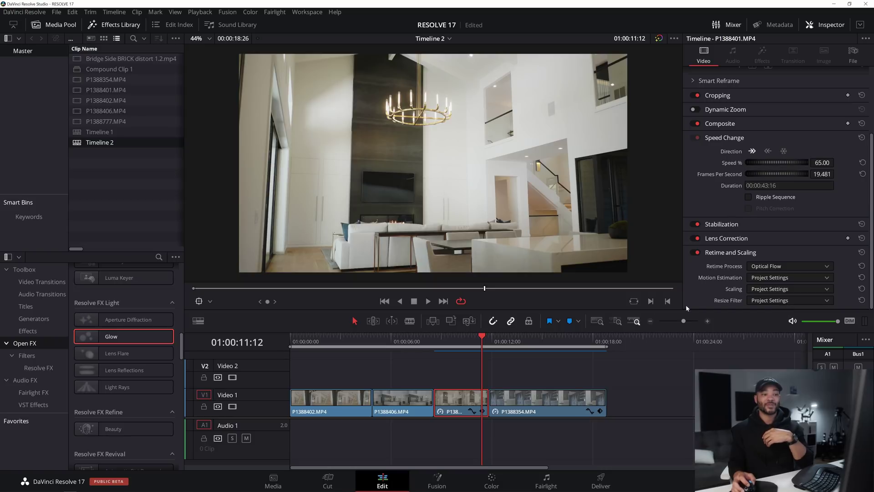
Step: Replay the P1388401.MP4 clip from its start to check the retimed motion
left_click(434, 341)
key("space")
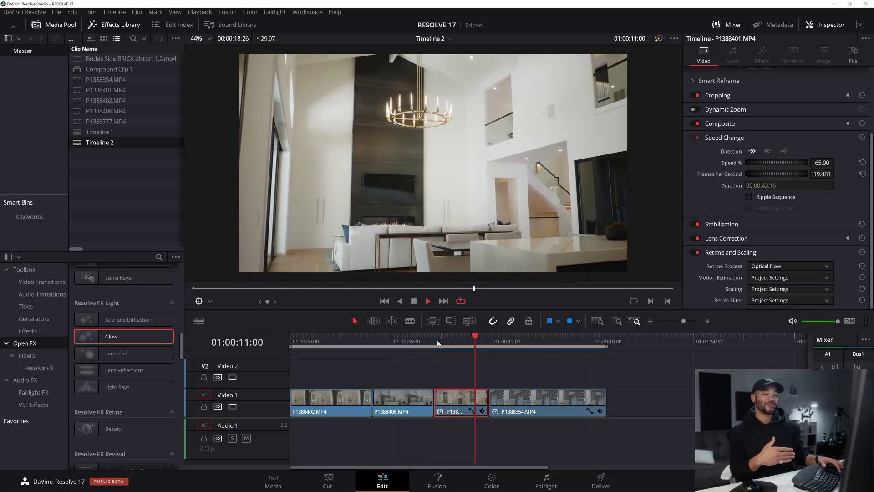
key("space")
key("space")
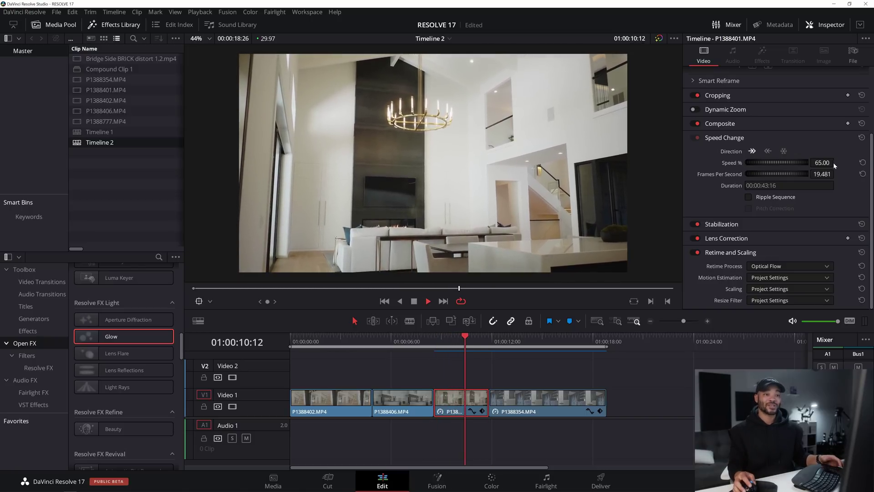
key("space")
left_click(438, 347)
key("space")
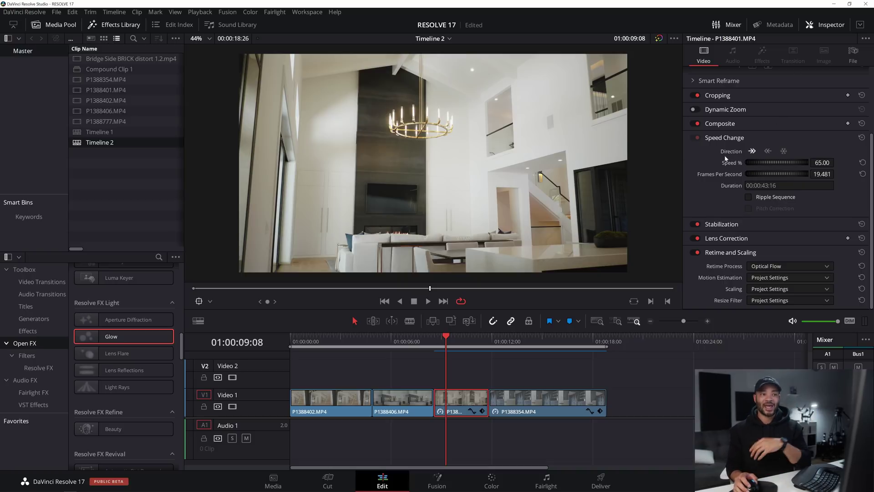
Step: Expand Smart Reframe and review the clip's video settings from Transform through Retime and Scaling
scroll(711, 201, "up", 3)
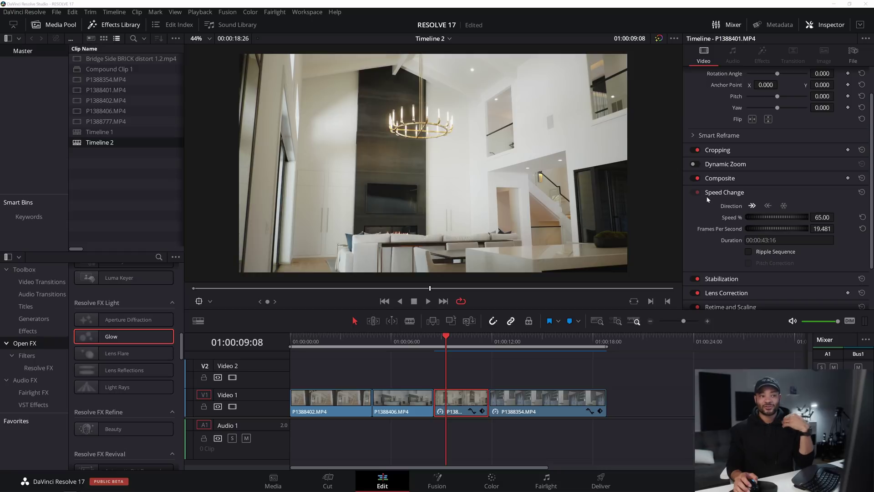
scroll(724, 189, "up", 2)
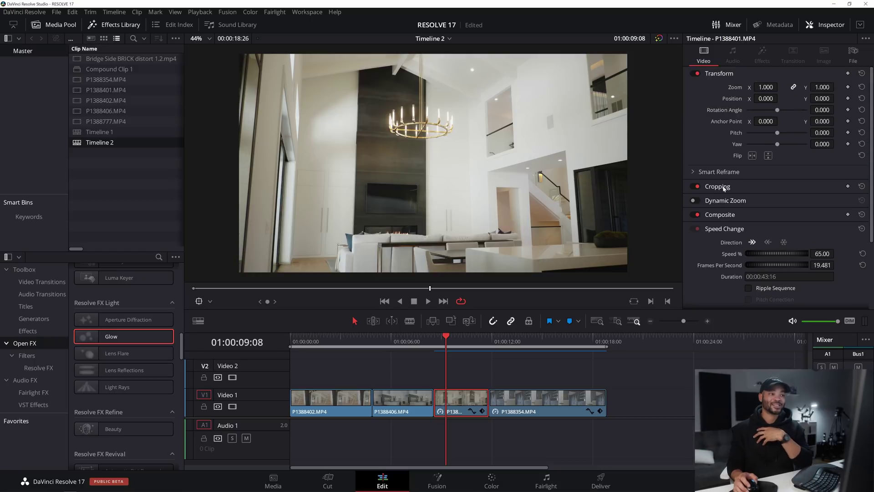
left_click(703, 172)
scroll(729, 183, "down", 2)
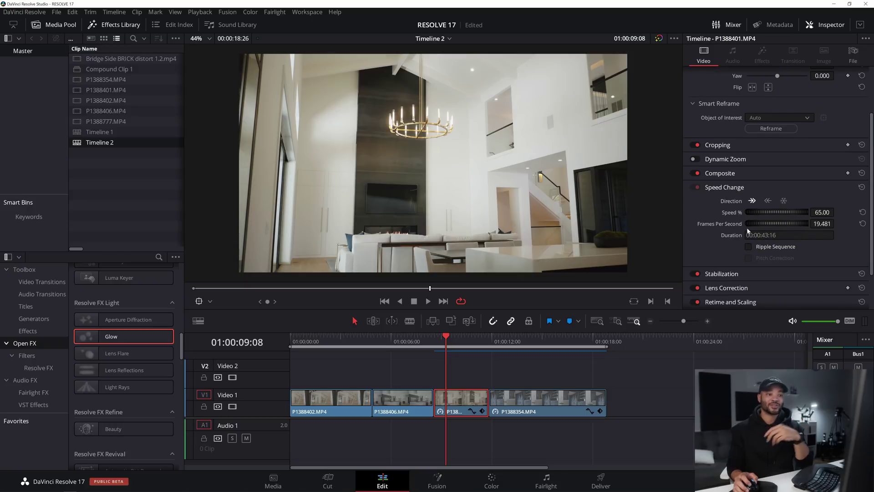
scroll(727, 258, "down", 2)
left_click(728, 253)
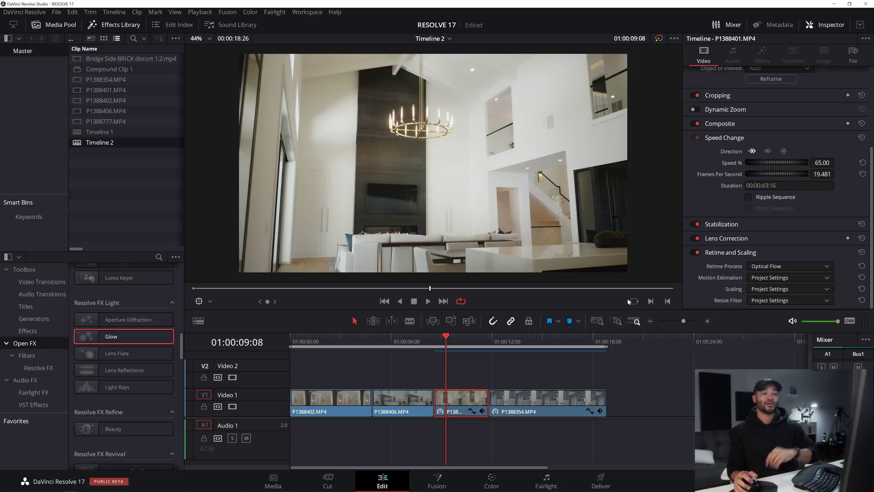
scroll(777, 137, "up", 4)
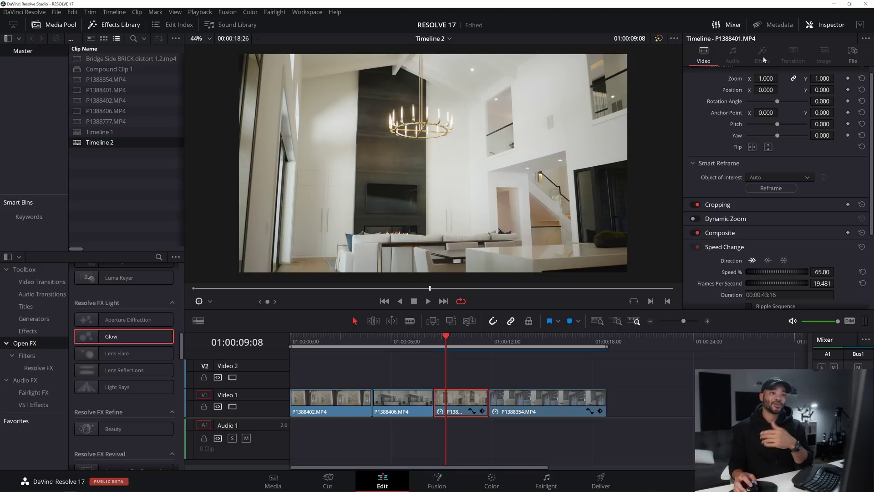
scroll(768, 76, "up", 1)
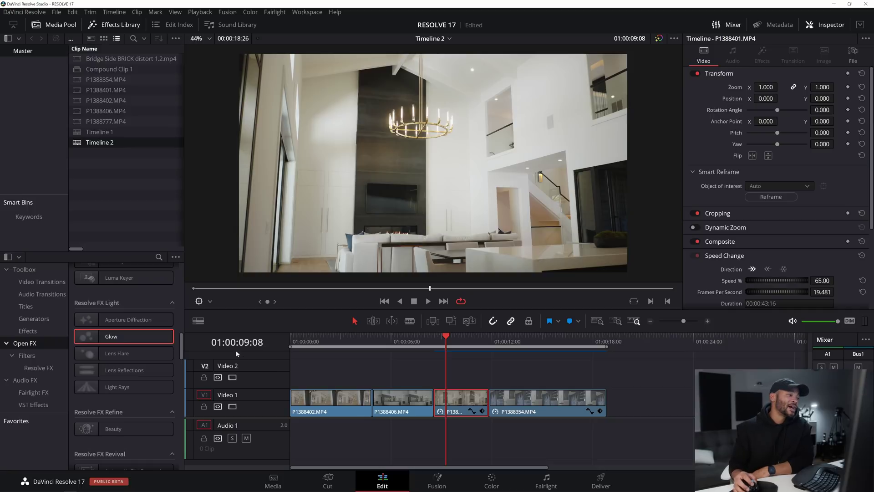
Step: Apply the Glow effect to the P1388401.MP4 clip and set its Shine Threshold to about 0.573
left_click_drag(84, 337, 469, 401)
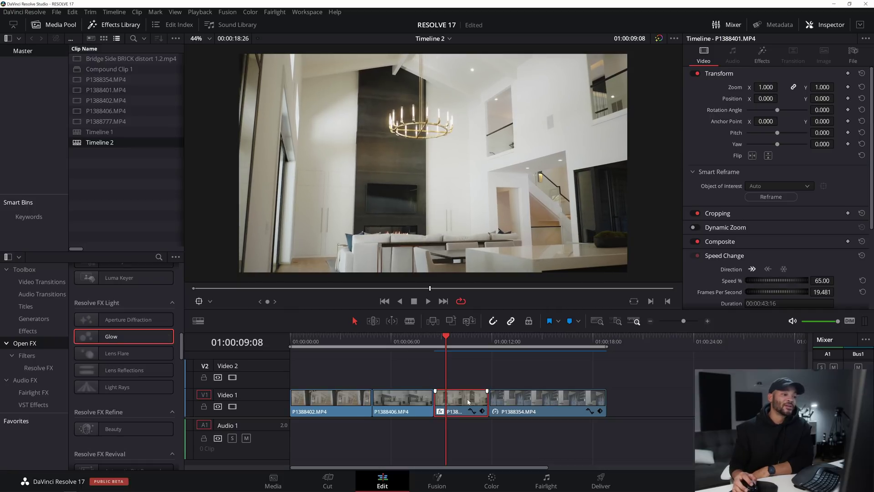
left_click(469, 401)
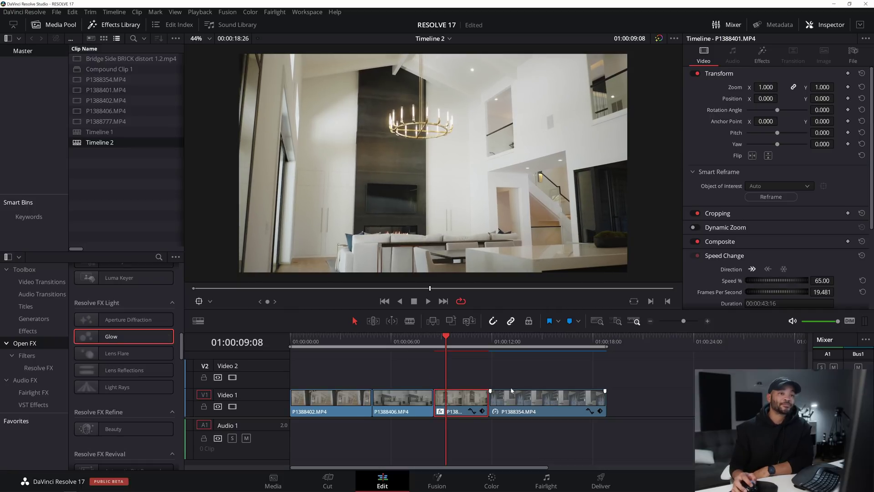
left_click(765, 55)
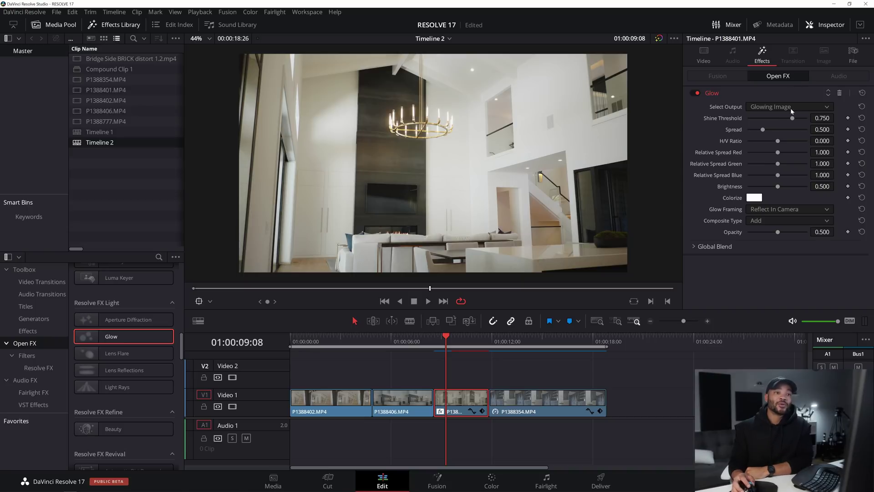
left_click_drag(792, 119, 782, 119)
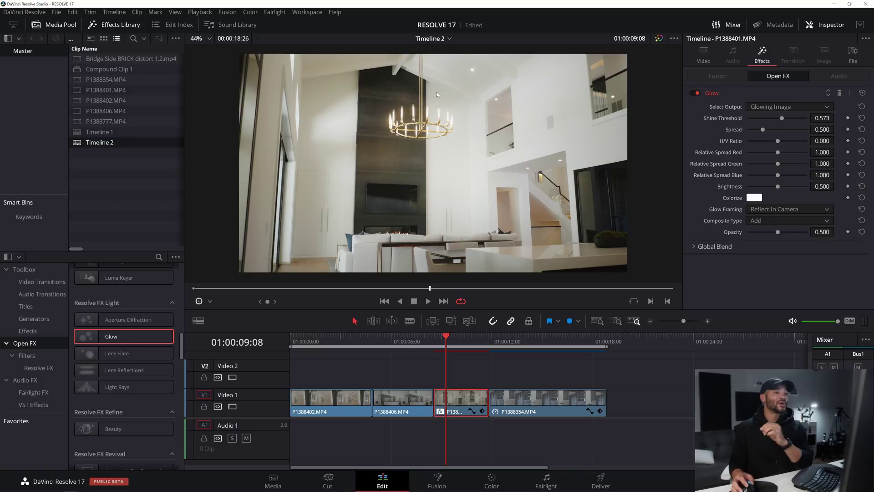
Step: Apply the Video Call Fusion effect to the P1388401.MP4 clip and show the clip's first frame
left_click(27, 331)
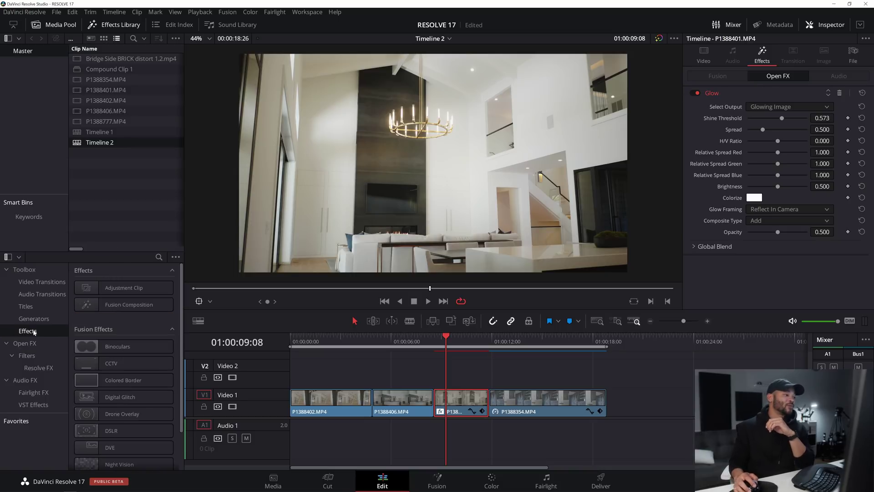
scroll(157, 364, "down", 1)
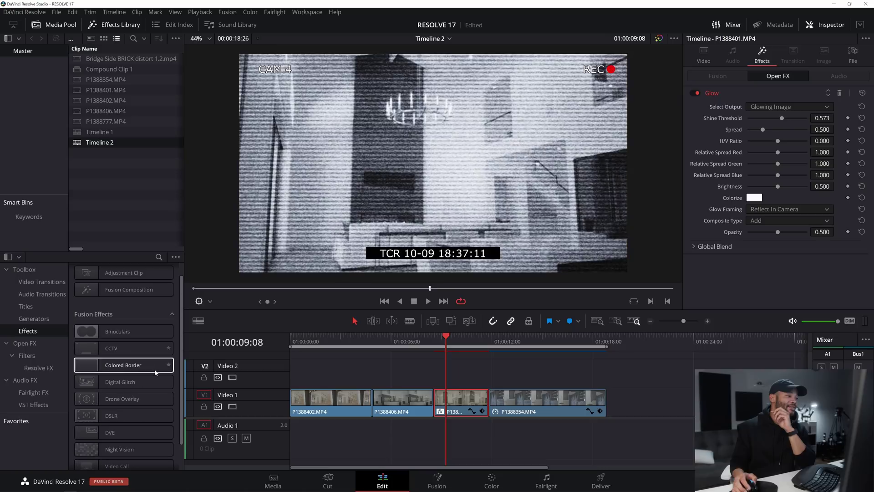
left_click_drag(100, 466, 458, 387)
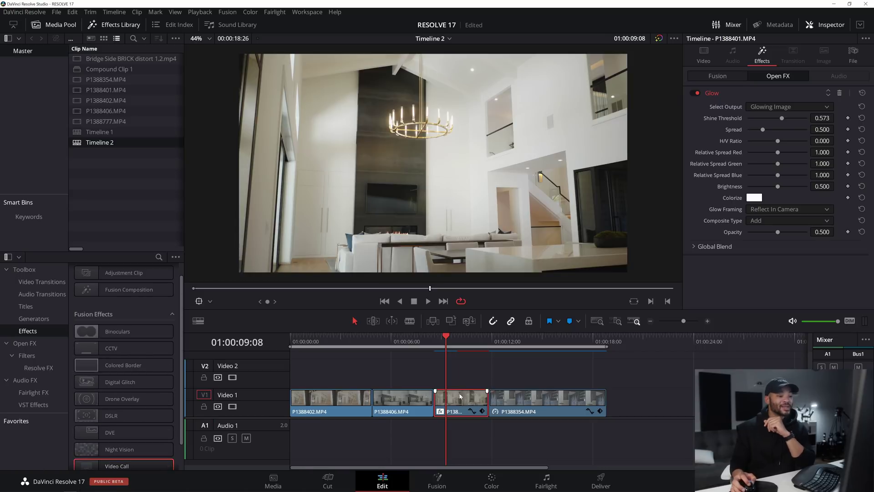
key("Up")
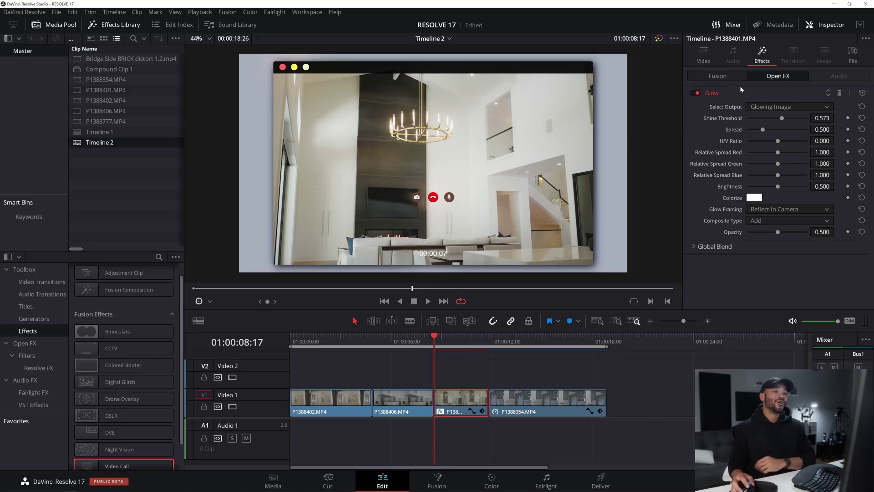
Step: Examine the Video Call effect's Fusion controls and compare them with the clip's Open FX Glow settings
left_click(730, 76)
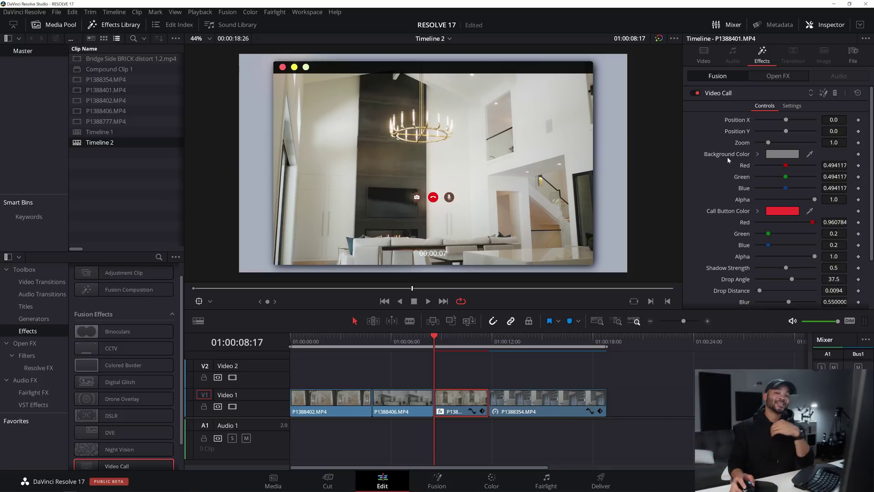
scroll(721, 187, "down", 5)
scroll(721, 196, "up", 5)
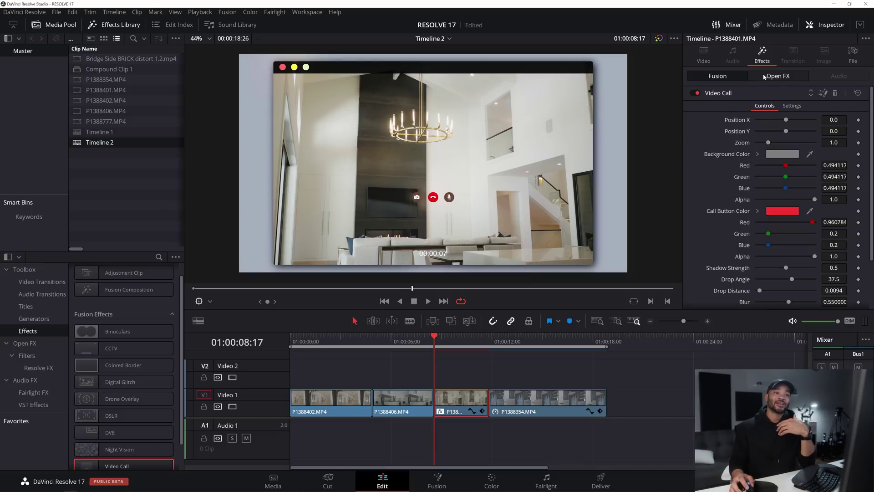
left_click(777, 75)
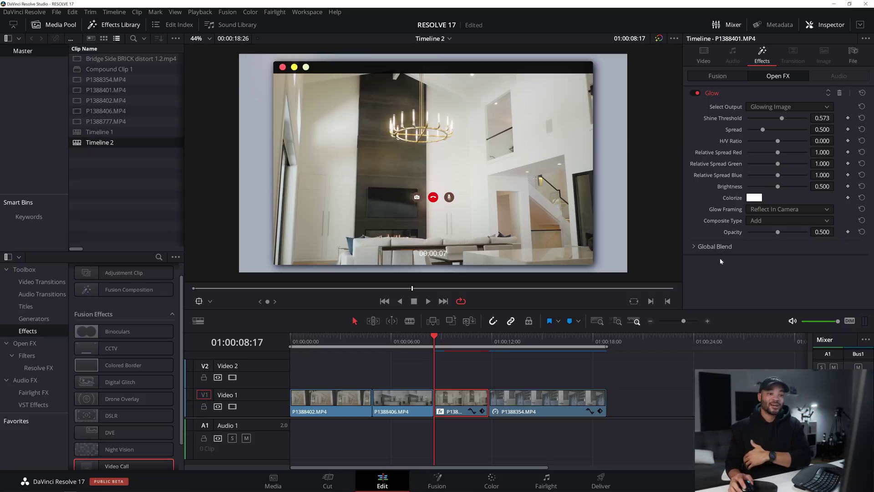
left_click(726, 77)
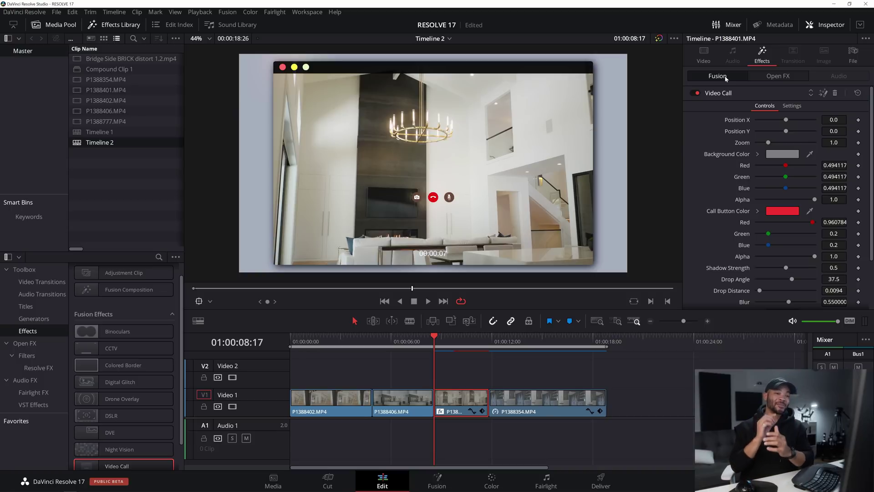
Step: Set the Video Call effect's Call Button Color to cyan (red 0.090196, green 0.772549, blue 0.960784) and return to the clip's Open FX settings
scroll(717, 184, "down", 3)
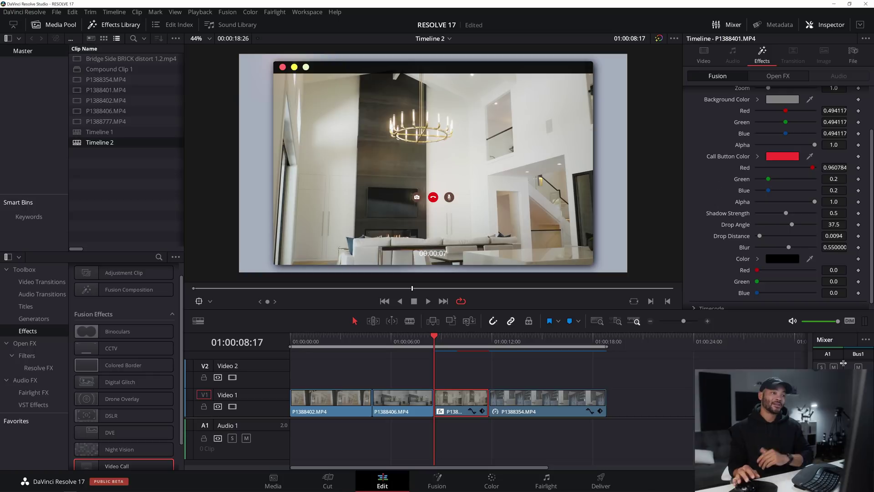
left_click(781, 160)
left_click_drag(475, 157, 694, 284)
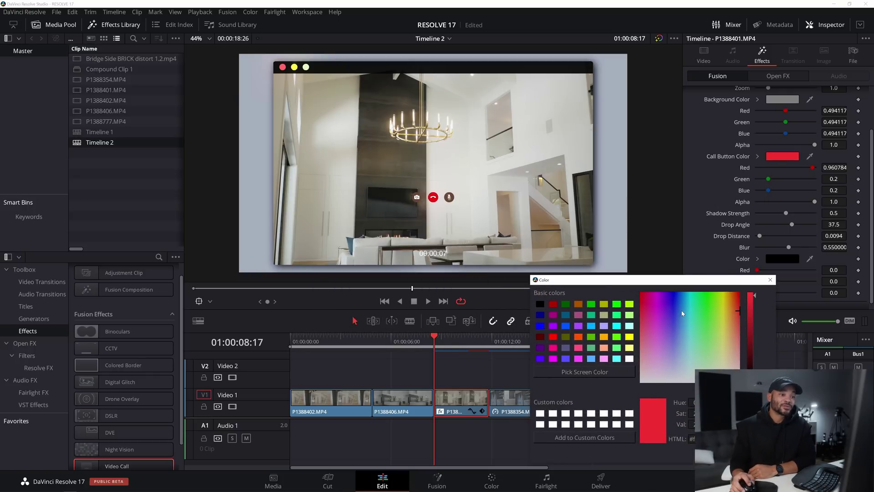
left_click(687, 301)
key("Return")
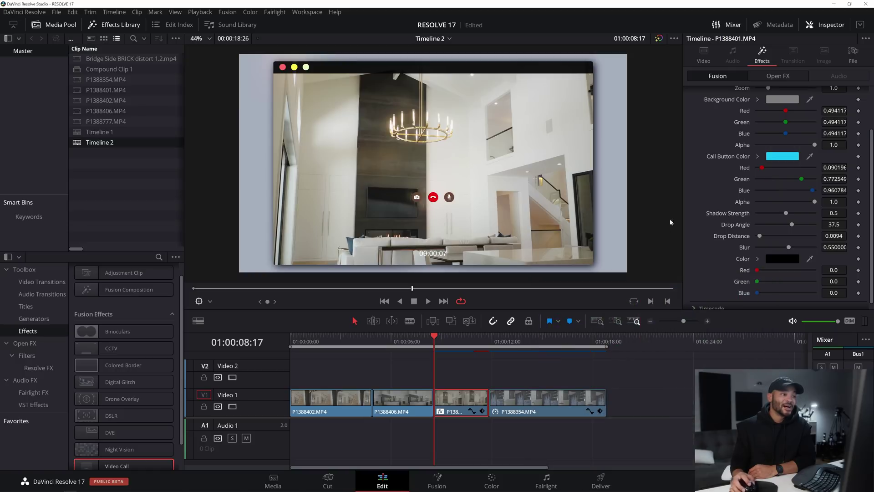
scroll(715, 171, "up", 4)
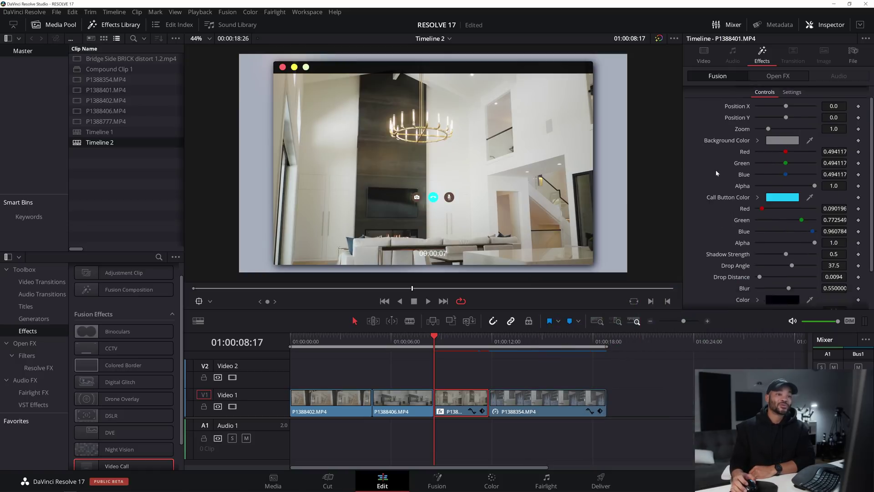
left_click(779, 78)
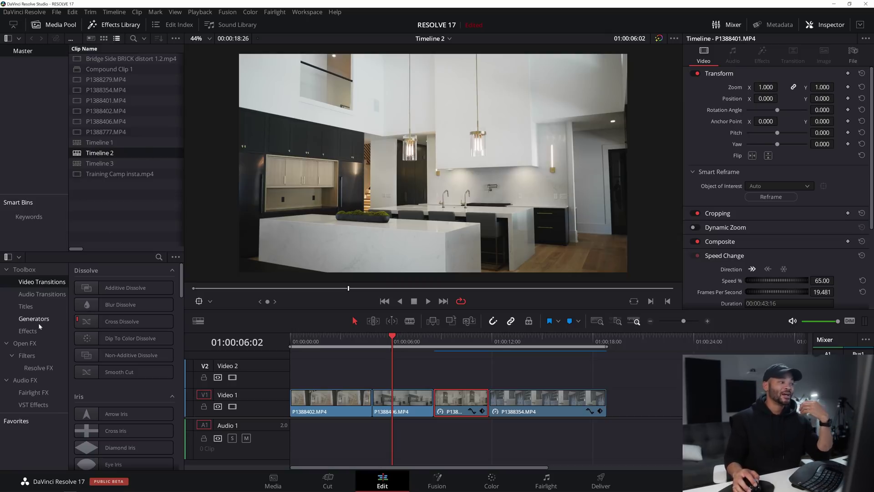
Step: Apply the Digital Glitch Fusion effect to the P1388406.MP4 clip and show its effect controls
left_click(38, 319)
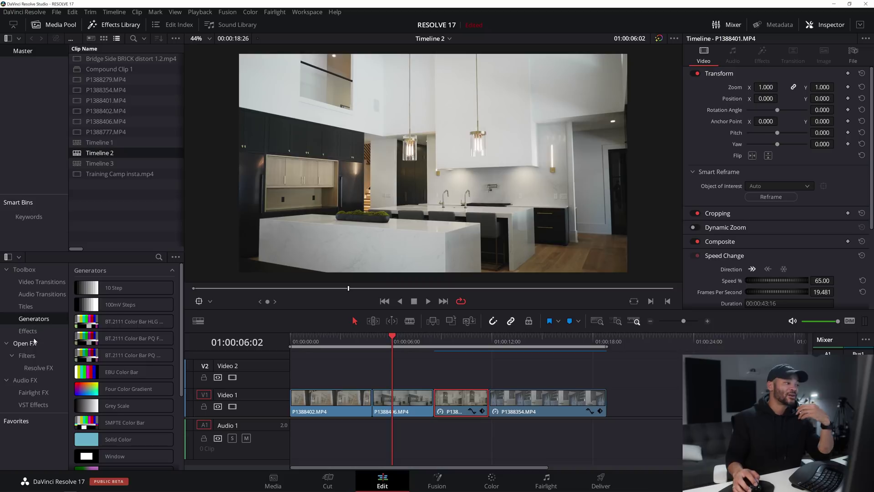
left_click(29, 331)
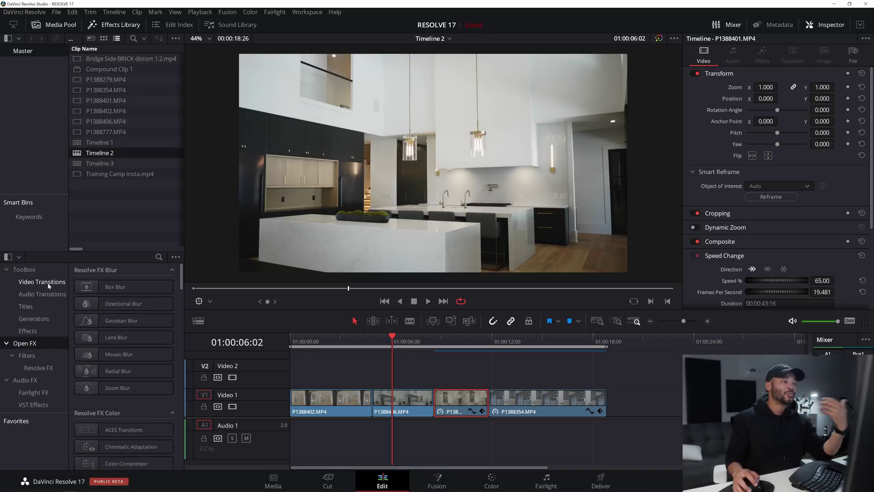
left_click(48, 282)
left_click(34, 334)
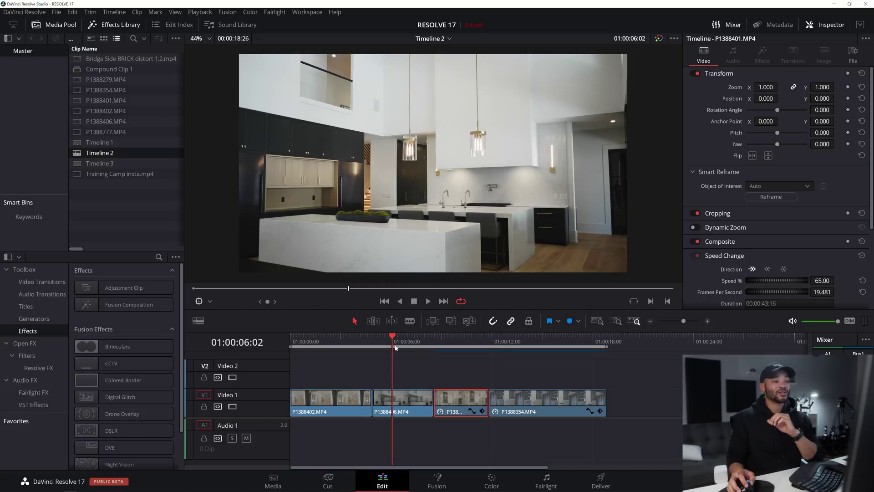
mouse_move(394, 339)
left_mouse_down()
mouse_move(404, 339)
mouse_move(383, 339)
left_mouse_up()
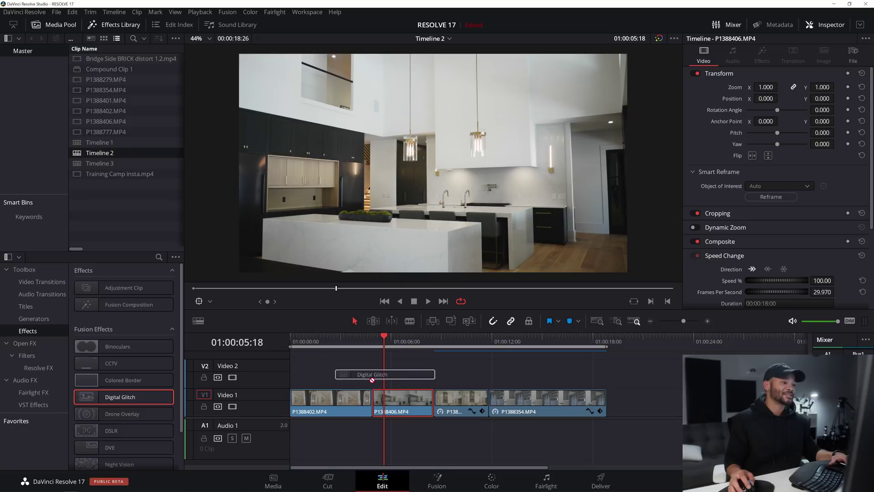
left_click_drag(387, 386, 384, 403)
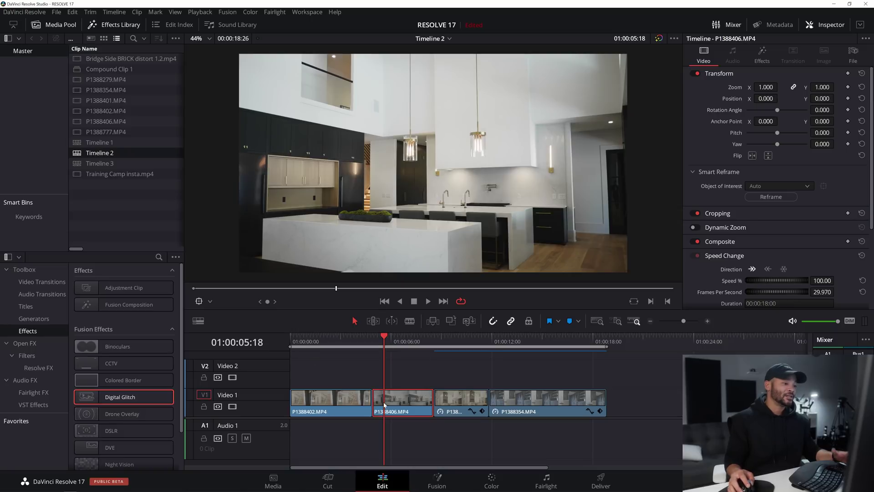
left_click(760, 57)
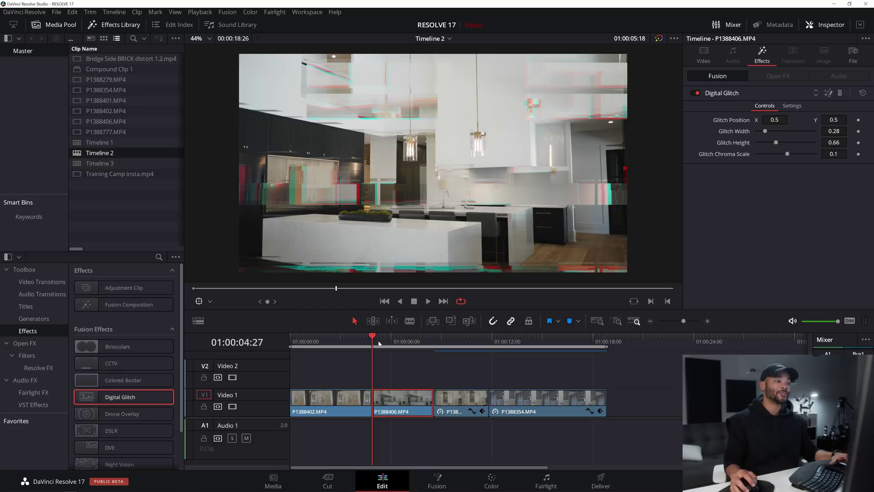
Step: Play the start of the glitched P1388406.MP4 clip and remove its Digital Glitch effect
key("space")
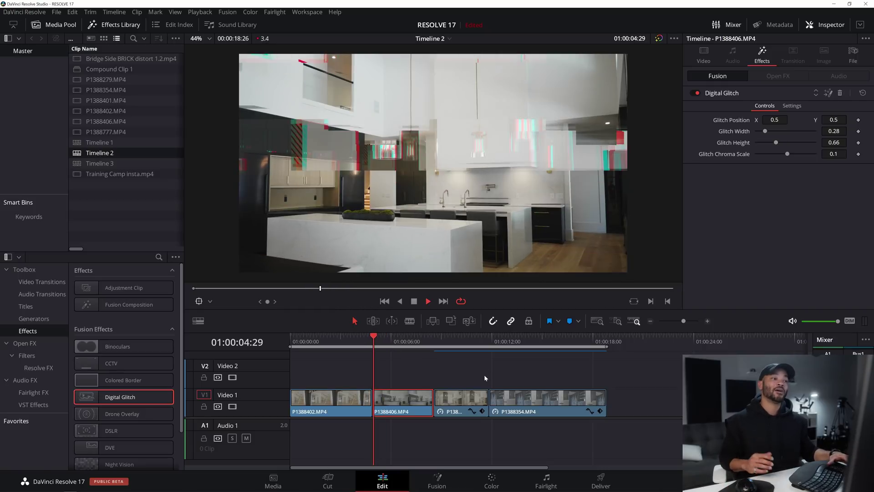
key("space")
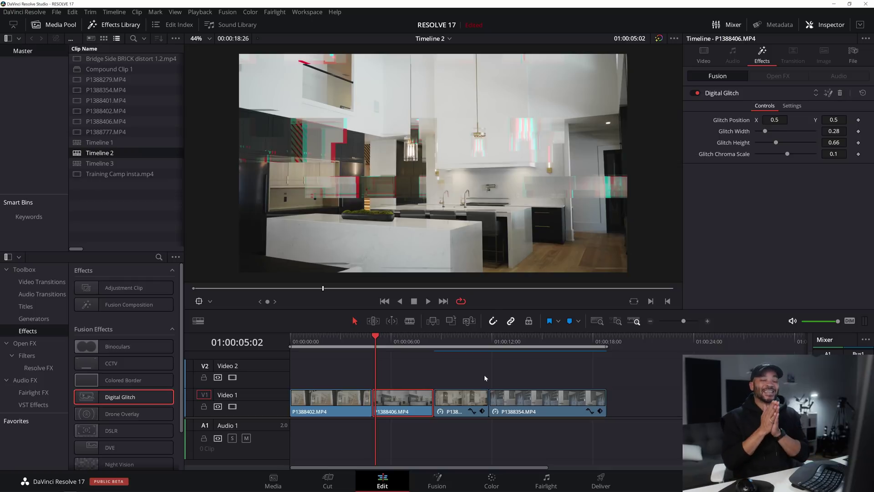
left_click(840, 93)
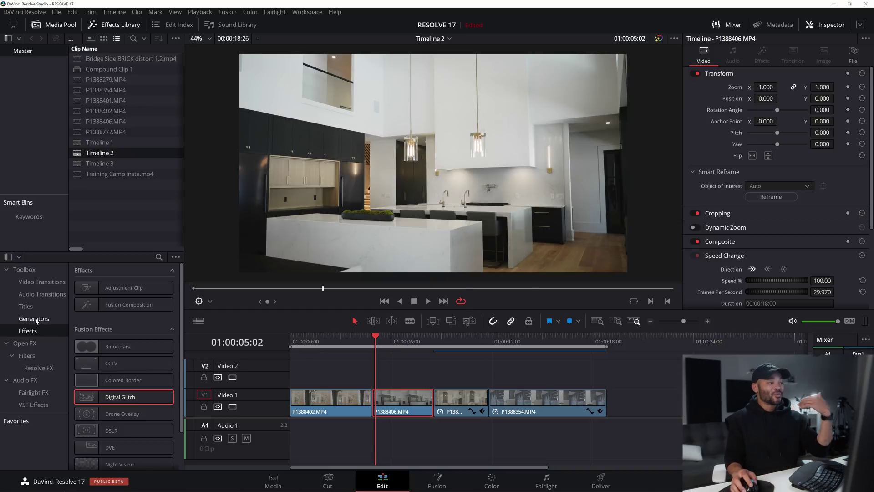
Step: Try out the Digital Glitch Right Side title on Video 1 beyond the last clip and delete it from the timeline
left_click(26, 307)
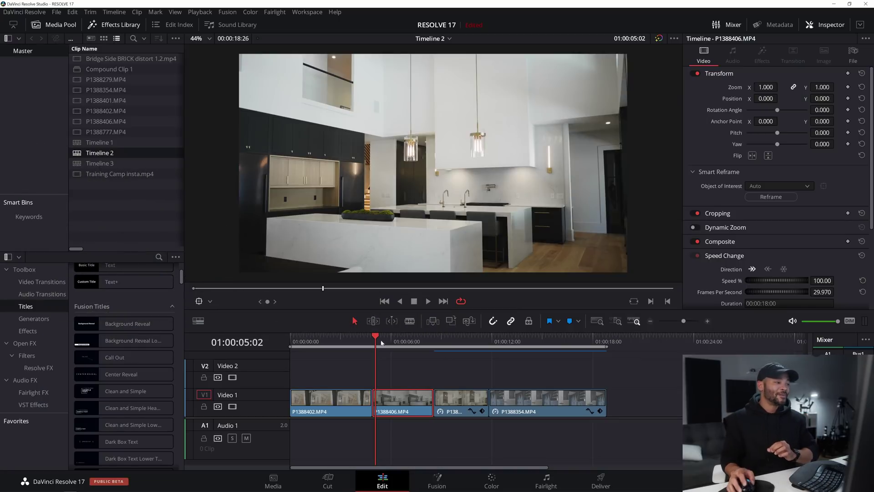
scroll(133, 360, "down", 5)
left_click_drag(130, 375, 663, 397)
left_click_drag(697, 347, 679, 351)
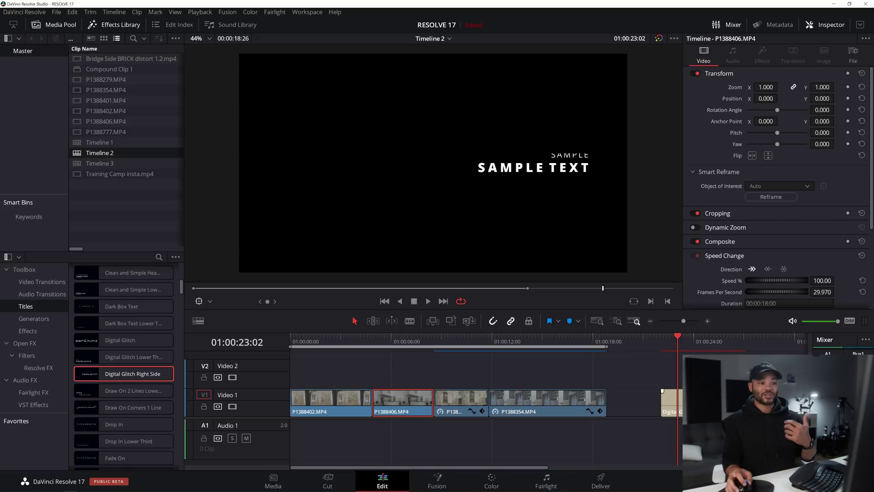
left_click(670, 401)
key("Delete")
Step: Browse the Fusion titles from Drop In Lower Third through the MODERN TITLES V1.5 presets, previewing them in the viewer
scroll(116, 403, "down", 3)
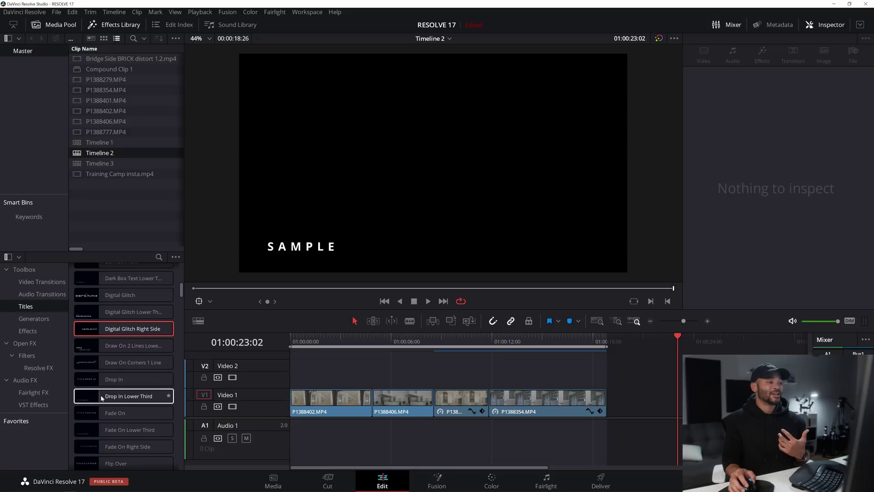
scroll(102, 378, "down", 4)
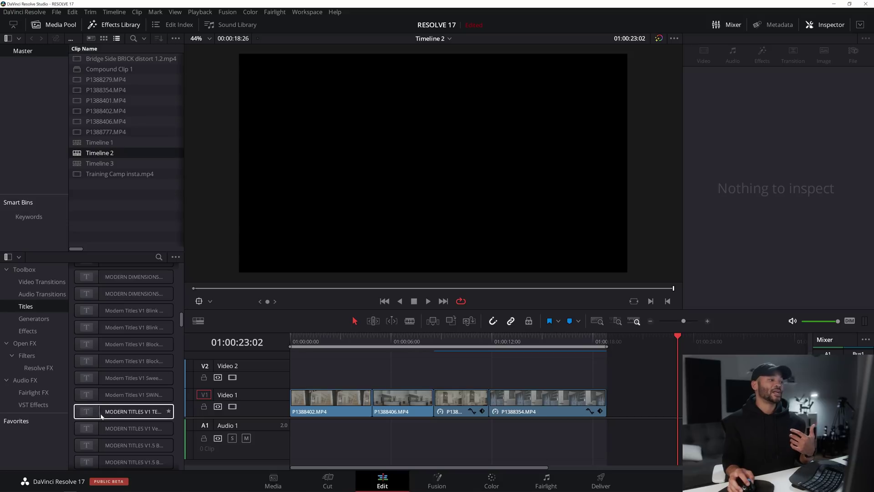
scroll(96, 426, "down", 3)
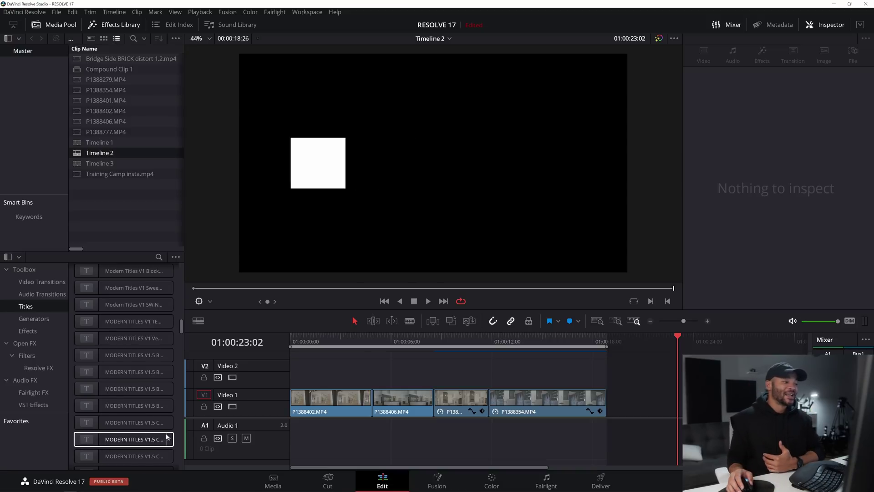
scroll(100, 420, "down", 2)
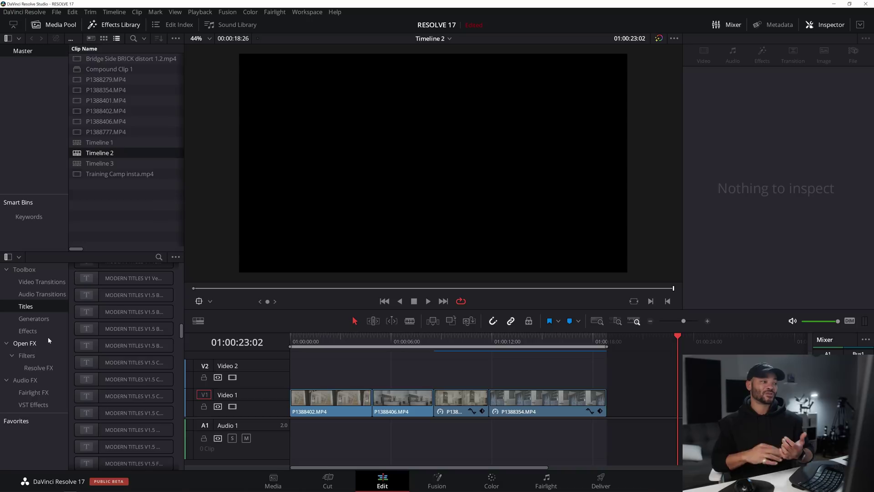
Step: Preview video transitions such as Pan Down near the end of the P1388406.MP4 clip
left_click(42, 282)
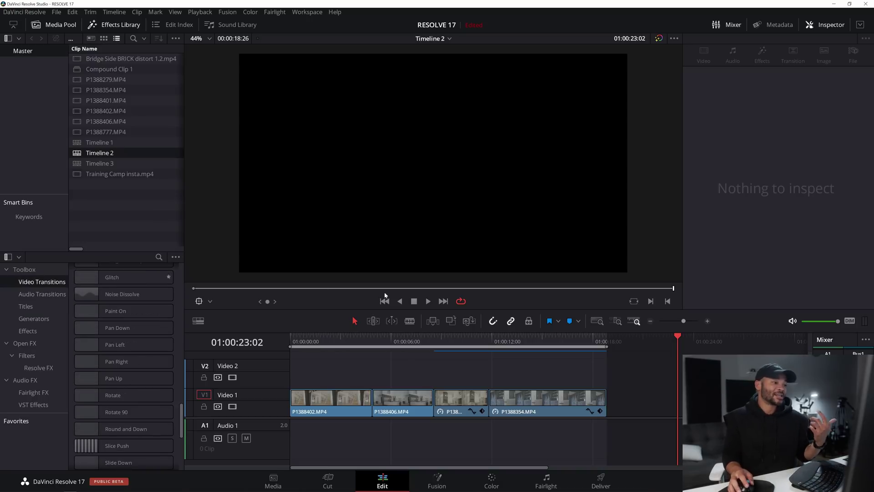
left_click(423, 341)
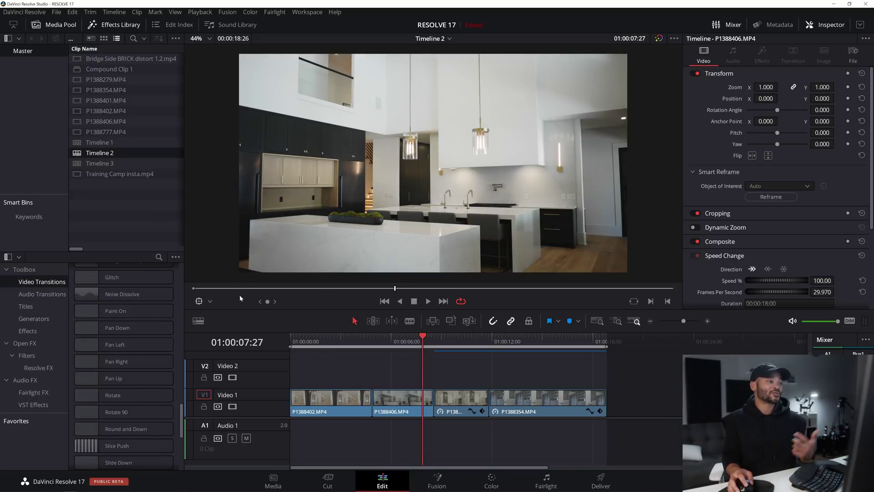
left_click(427, 407)
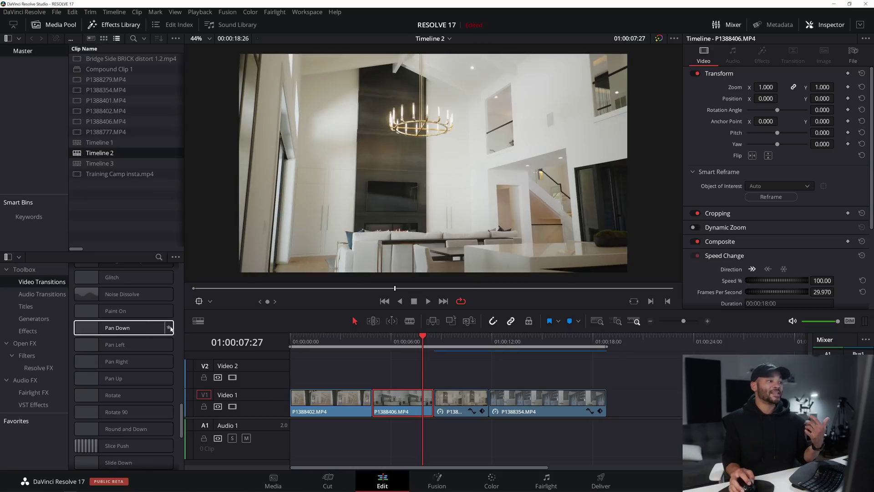
scroll(179, 311, "up", 10)
scroll(180, 315, "up", 5)
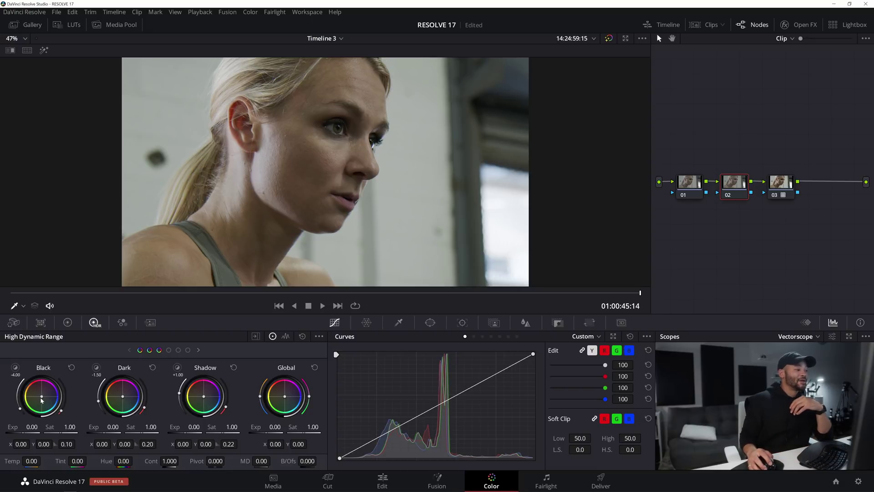
Step: Reset the Black wheel of node 02's High Dynamic Range grade and inspect the tones the Black zone covers
left_click_drag(56, 399, 71, 369)
left_click(71, 368)
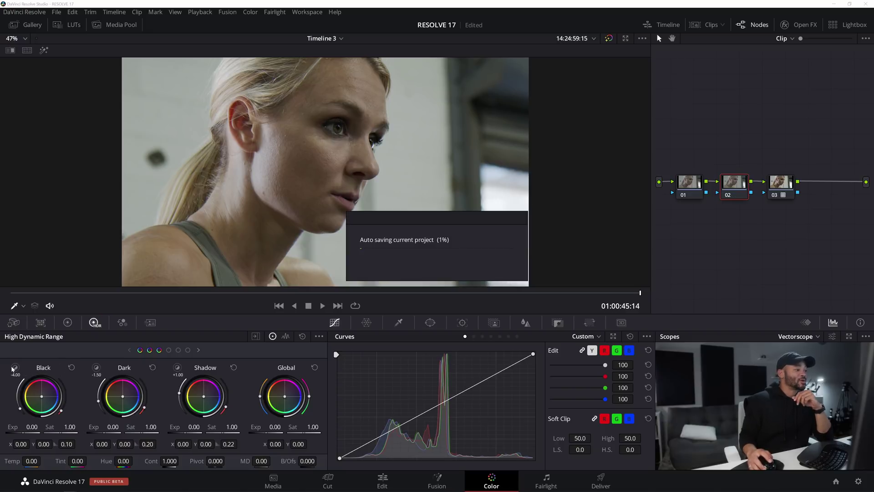
left_click(15, 369)
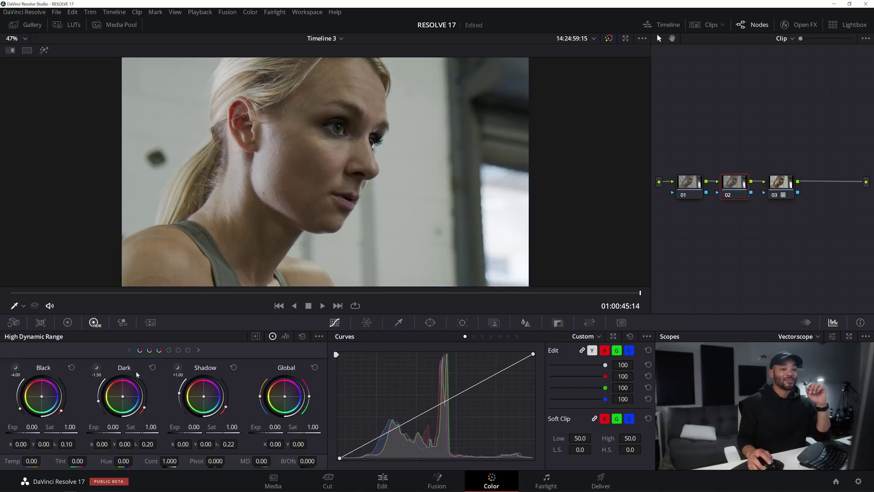
Step: Switch the scopes to Parade and settle on the Waveform display
left_click(805, 337)
left_click(806, 351)
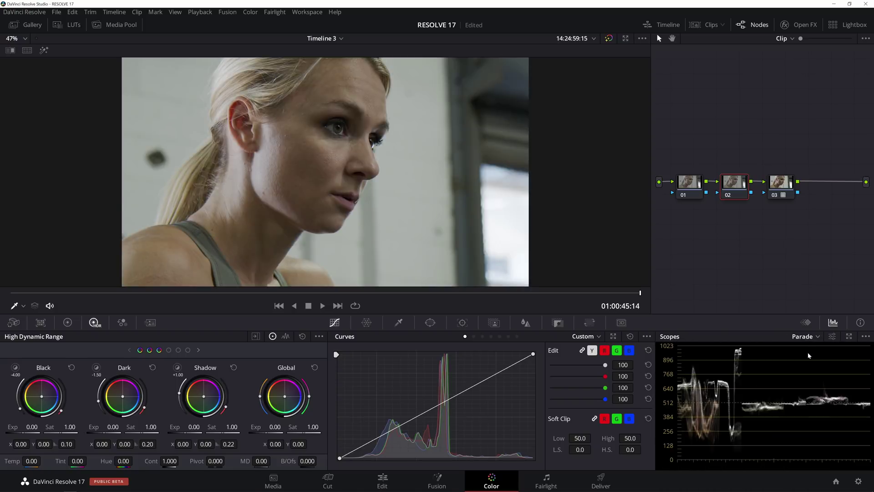
left_click(806, 337)
left_click(812, 363)
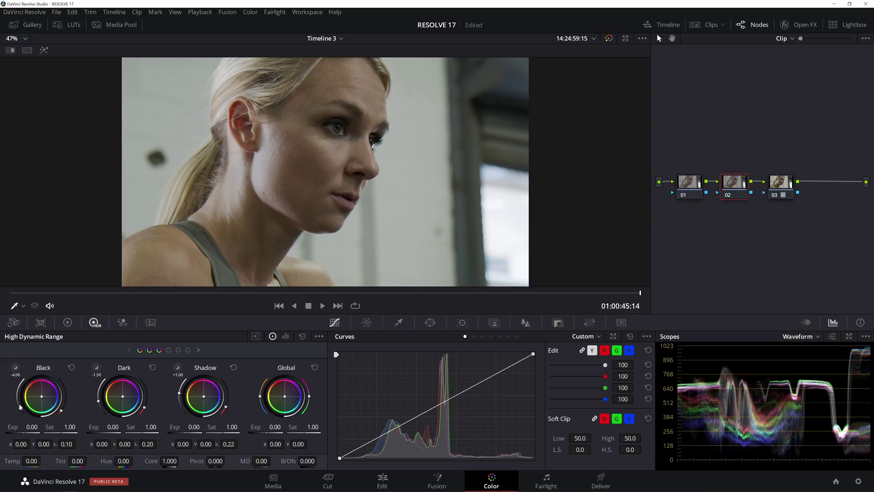
Step: Set the Black zone's range to -1.50 and inspect the tones it covers in the image
left_click_drag(19, 409, 18, 401)
left_click(15, 368)
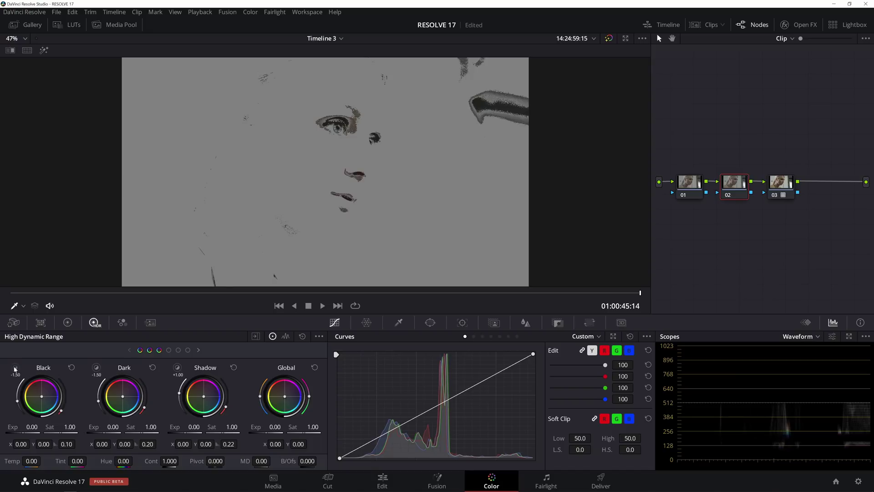
left_click(15, 369)
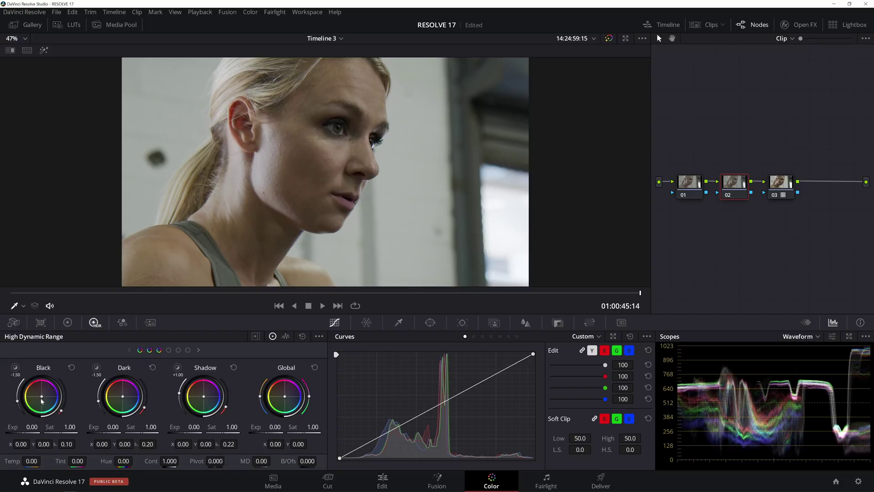
Step: Shift the Black wheel's color toward blue to X 0.15, Y -0.05, and reset the Black zone
left_click_drag(43, 398, 46, 398)
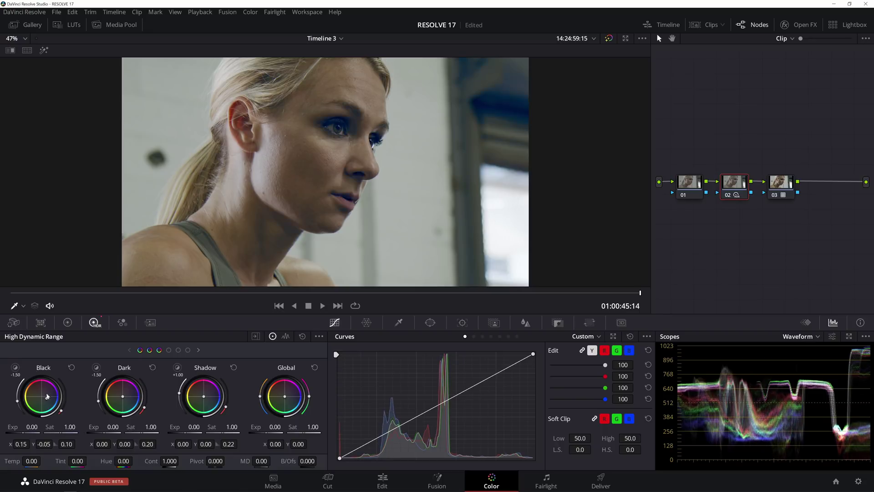
left_click_drag(14, 367, 19, 366)
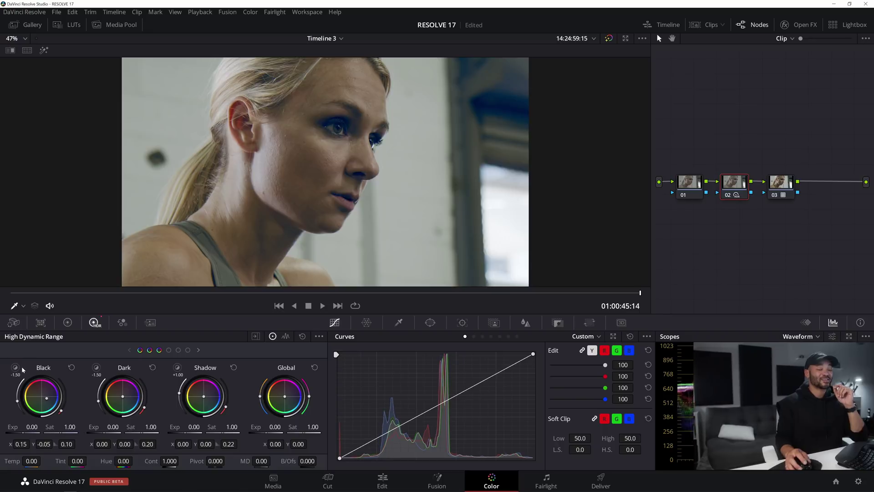
left_click(73, 368)
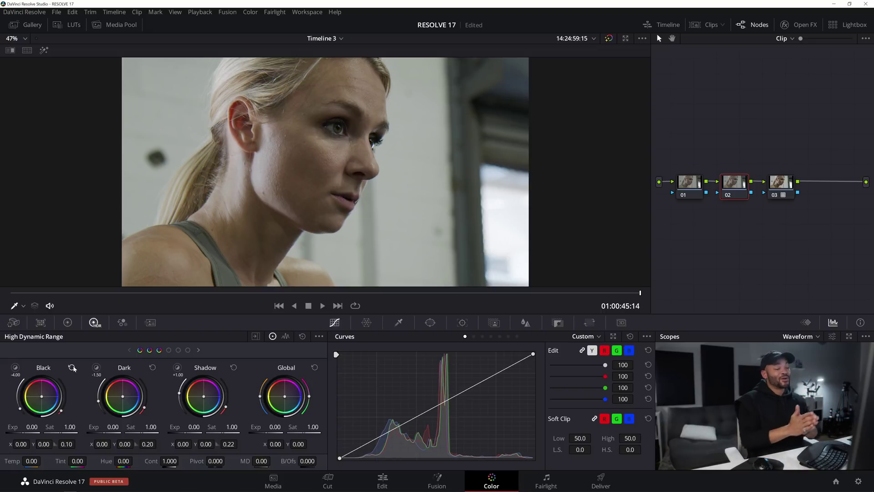
Step: Set the Dark zone's range to -0.73 and shift its color toward red to X -0.02, Y 0.09
left_click(96, 368)
left_click_drag(99, 401, 98, 398)
mouse_move(97, 368)
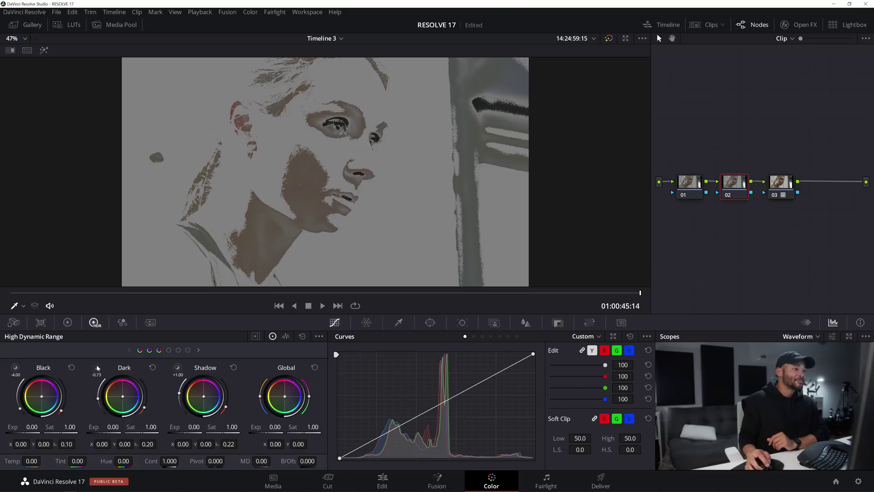
left_click_drag(122, 398, 122, 394)
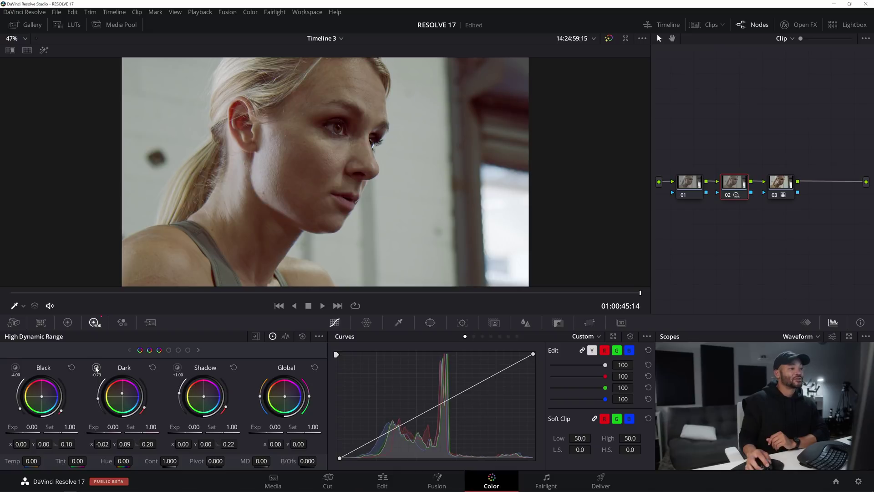
Step: Reset the Dark zone and page the HDR zones along to the Light, Highlight and Specular wheels
left_click(152, 368)
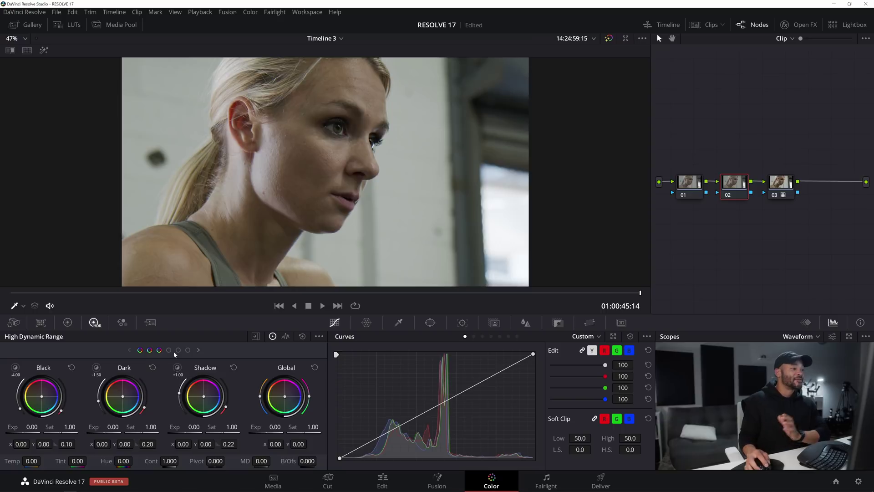
left_click(178, 350)
left_click(187, 350)
left_click(160, 350)
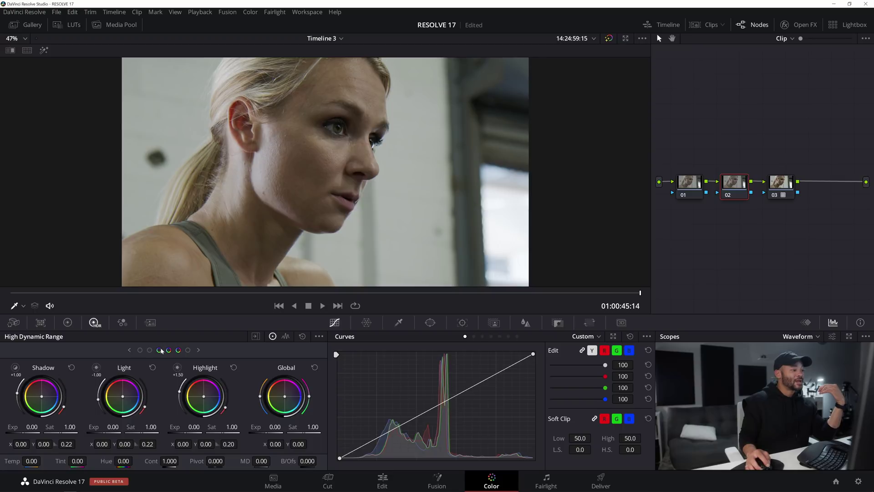
left_click(188, 351)
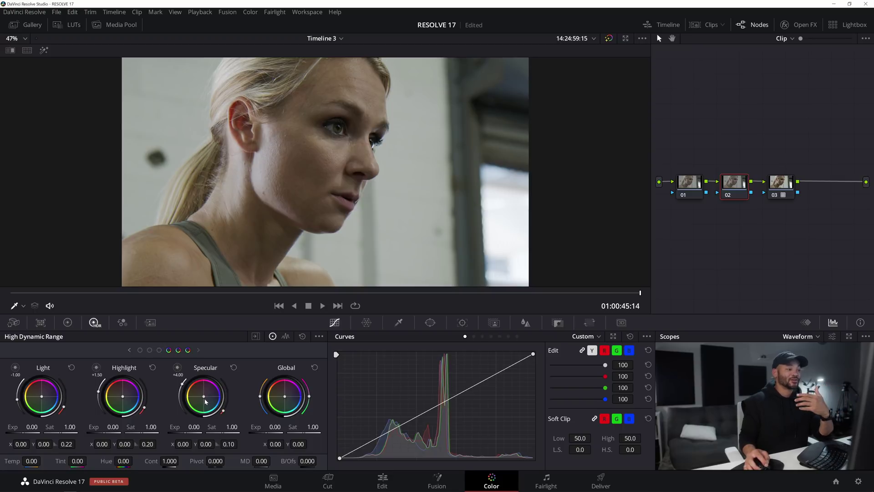
Step: Preview which image tones the Light, Highlight and Specular zones each cover
left_click(15, 369)
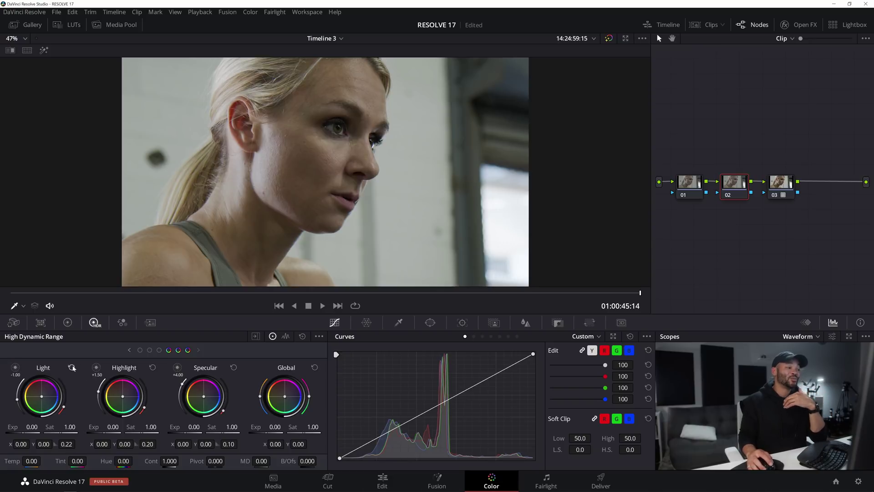
left_click(98, 367)
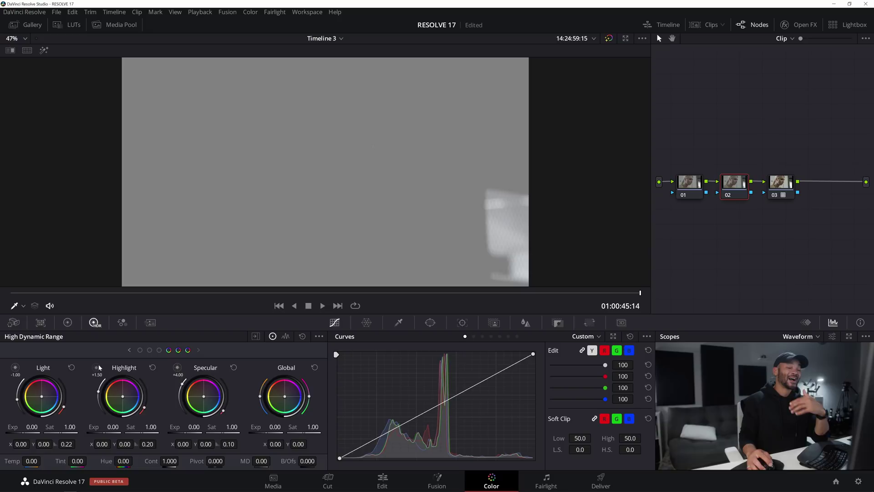
left_click(98, 367)
left_click(178, 368)
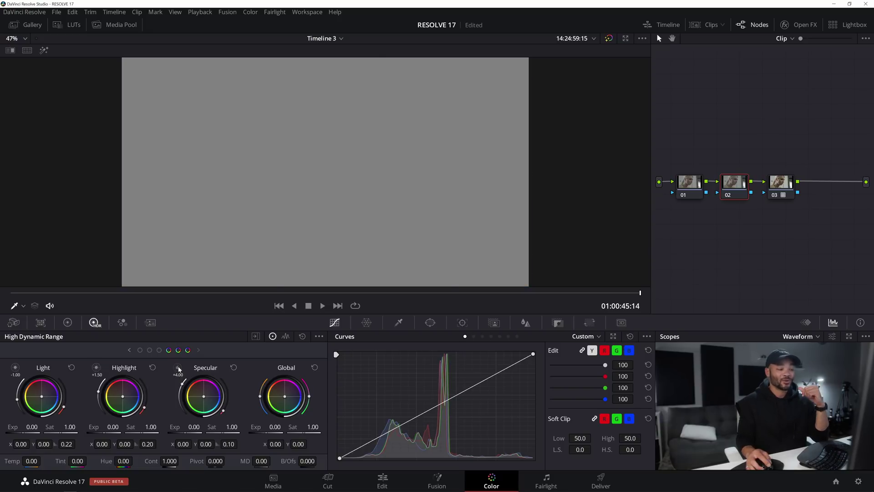
left_click(178, 367)
left_click(96, 367)
left_click(96, 367)
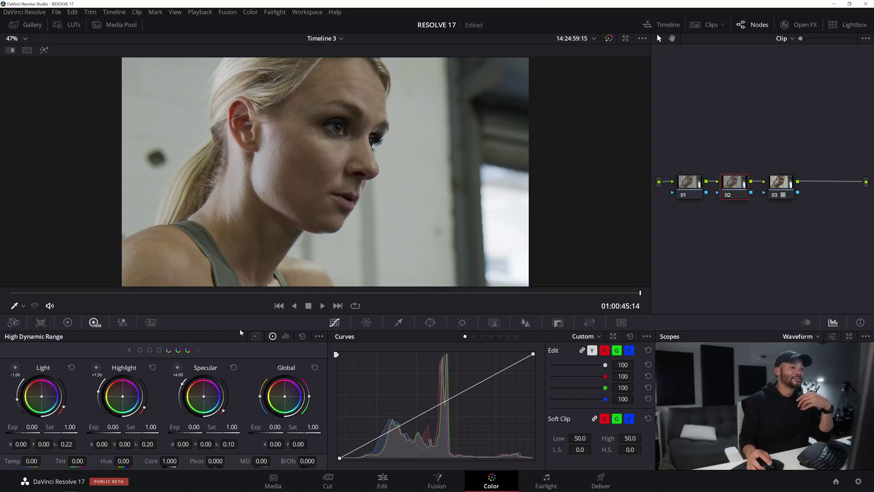
Step: Shift the Highlight wheel to X -0.07, Y 0.03, and the Light wheel to X 0.01, Y -0.01 after previewing the Light zone's range
left_click_drag(123, 398, 121, 396)
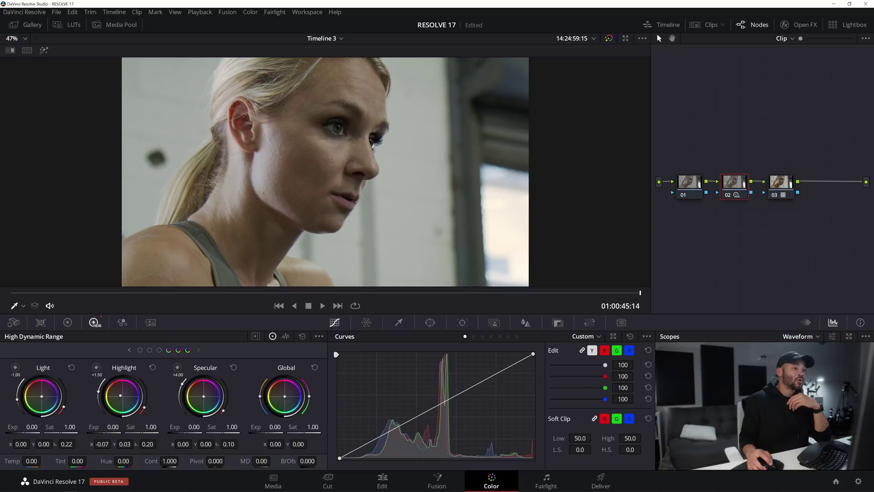
left_click(16, 367)
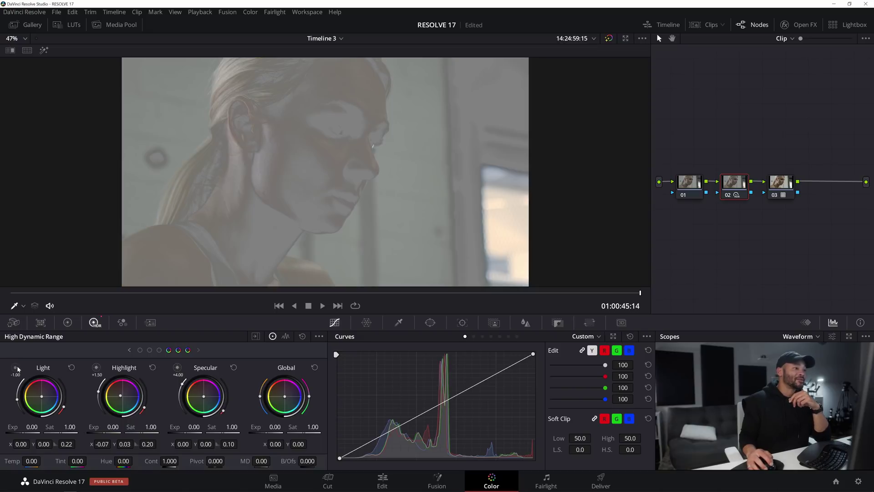
left_click(16, 368)
left_click_drag(44, 398, 42, 397)
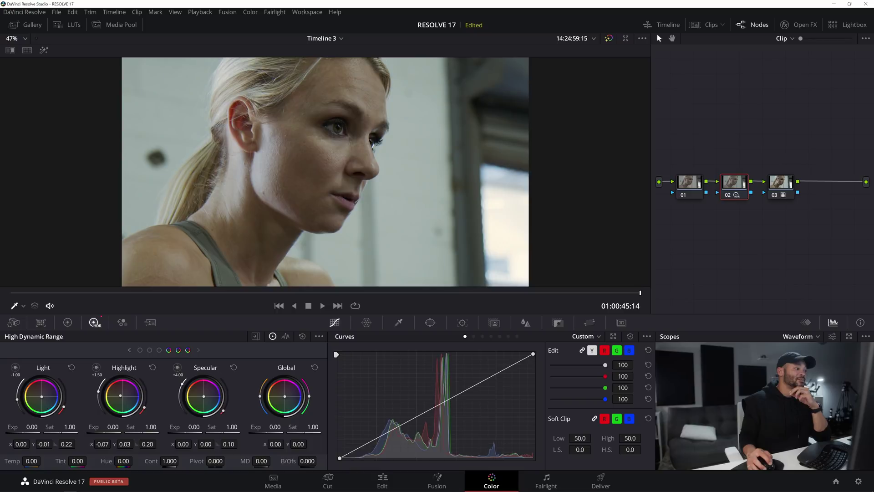
left_click_drag(41, 399, 43, 401)
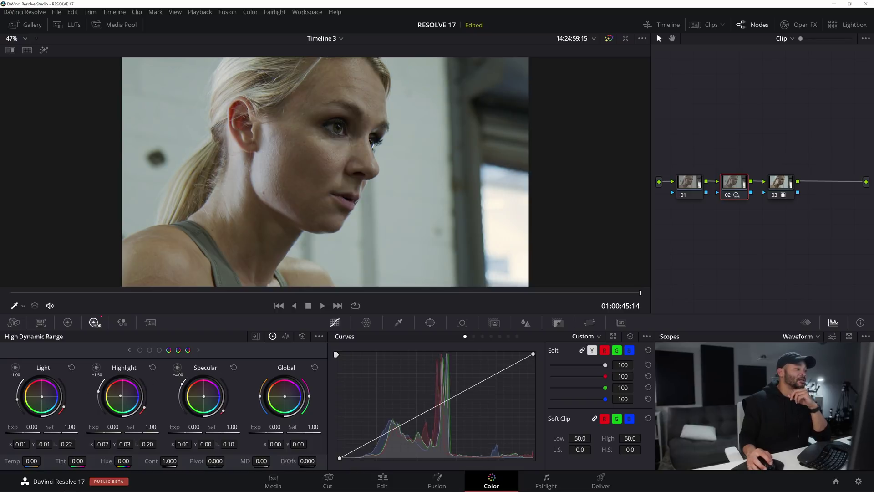
Step: Shift the Shadow wheel to X -0.02, Y 0.02, and the Dark wheel to X 0.06, Y -0.04 with its range at -0.73
left_click(159, 349)
left_click(150, 350)
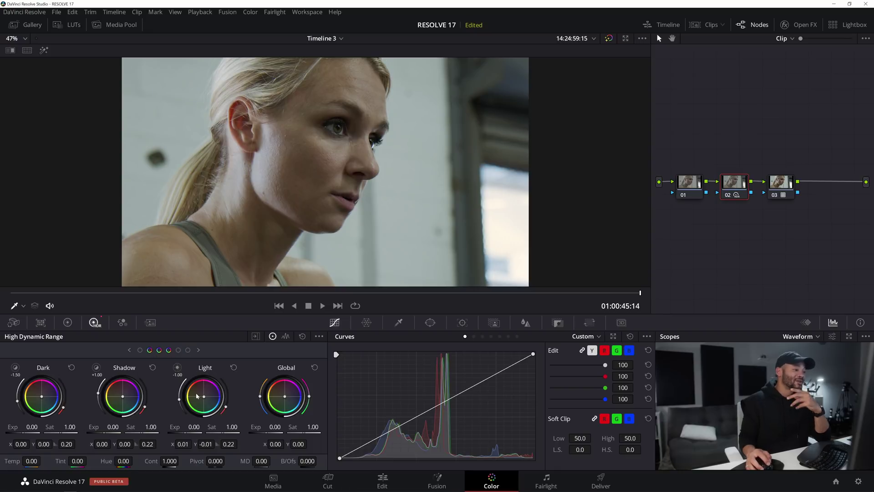
left_click(159, 349)
left_click(150, 350)
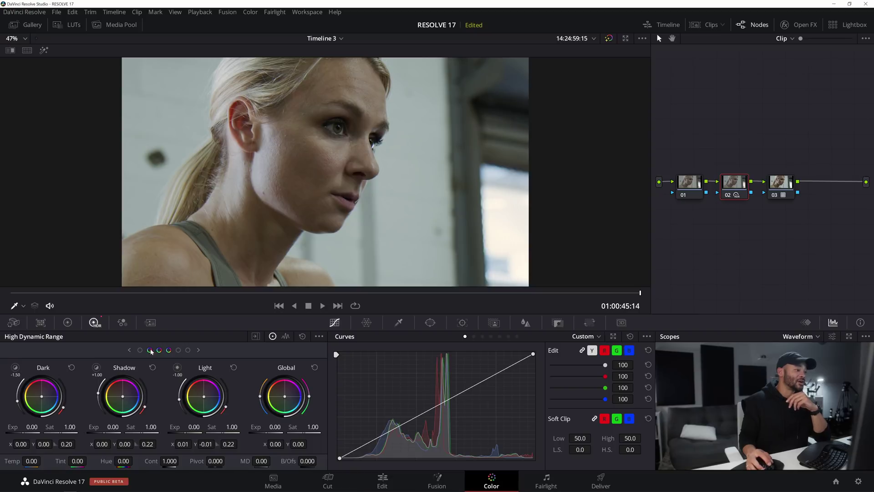
left_click_drag(123, 397, 120, 393)
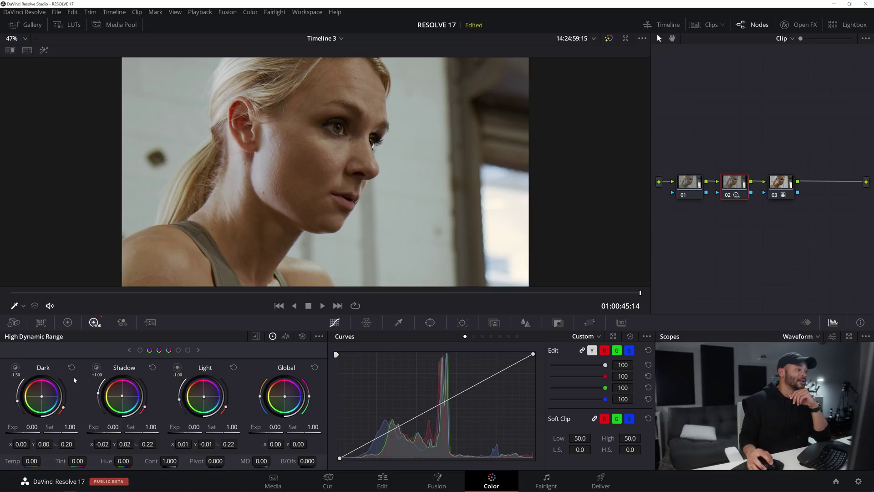
left_click_drag(41, 398, 42, 399)
left_click_drag(18, 401, 19, 400)
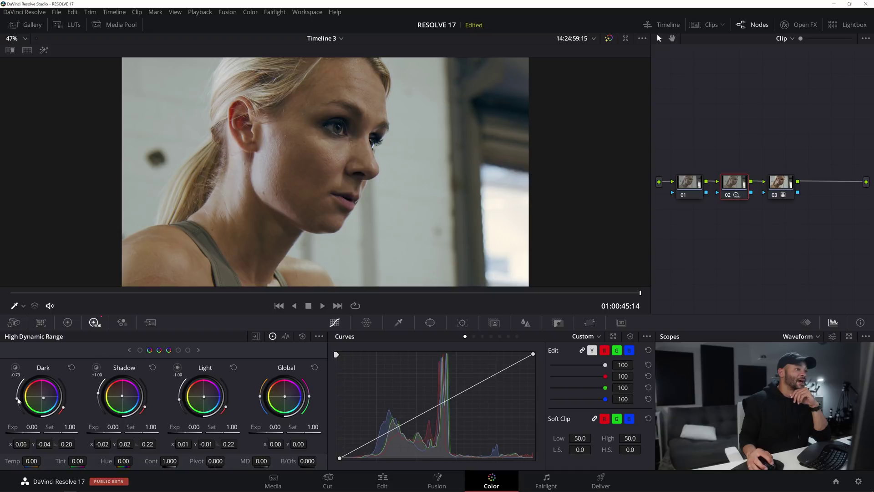
Step: Toggle node 02 off and on repeatedly to compare the image before and after the HDR zone grade
key("ctrl+d")
key("ctrl+d")
key("ctrl+d")
key("ctrl+d")
key("ctrl+d")
key("ctrl+d")
key("ctrl+d")
key("ctrl+d")
key("ctrl+d")
key("ctrl+d")
key("ctrl+d")
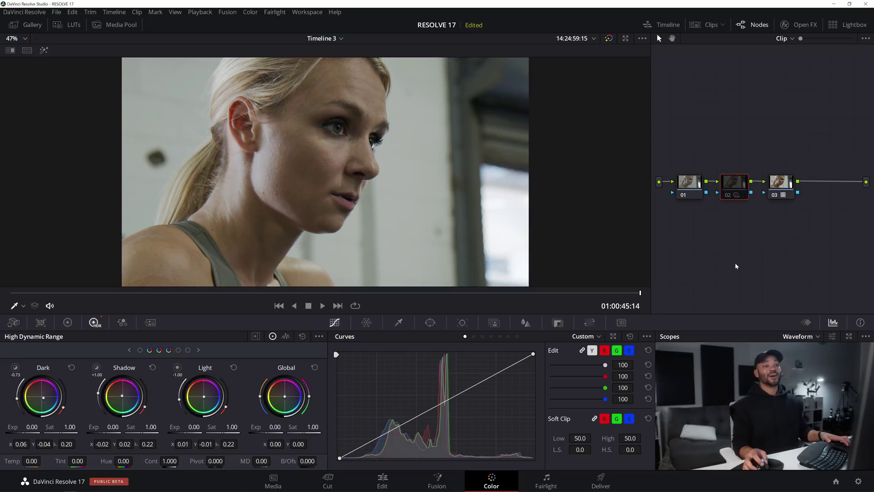
key("ctrl+d")
Step: Reset the HDR grade on node 02
right_click(734, 184)
left_click(733, 185)
right_click(738, 185)
left_click(741, 192)
Step: Open the Color Warper and add a new serial node after node 03
left_click(786, 189)
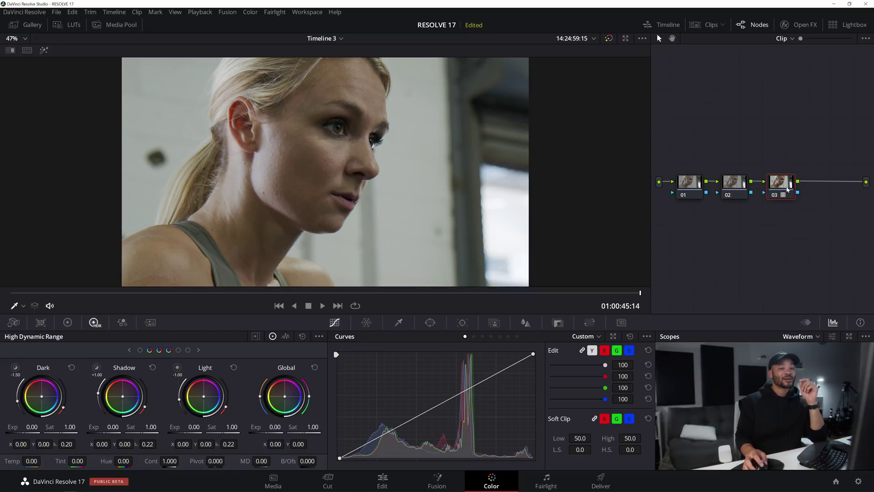
left_click(366, 324)
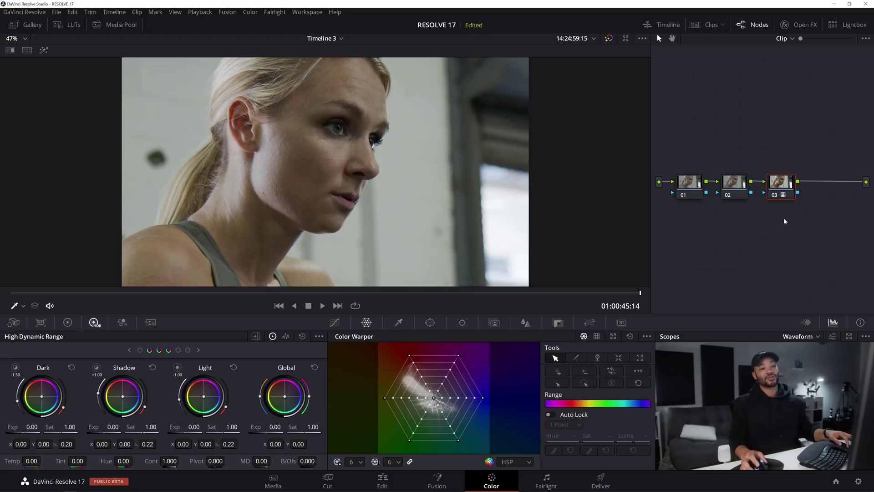
key("alt+s")
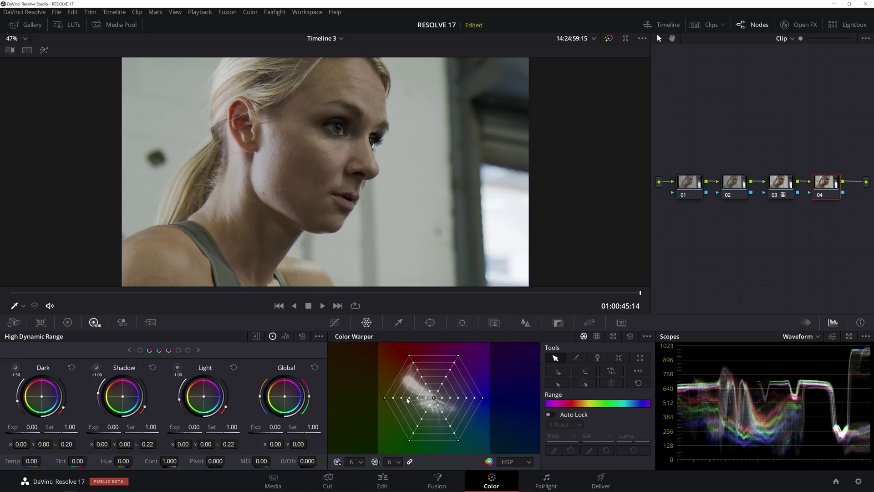
Step: Warp the skin tones by pulling the mesh's inner red point outward and the inner orange point to Hue 0.90, Sat 0.75
left_click_drag(409, 399, 406, 394)
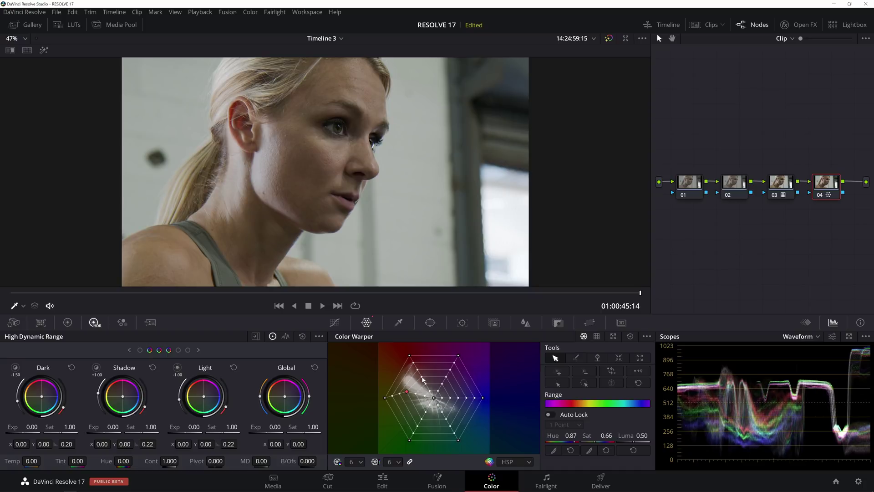
left_click_drag(423, 379, 419, 382)
left_click_drag(408, 392, 405, 382)
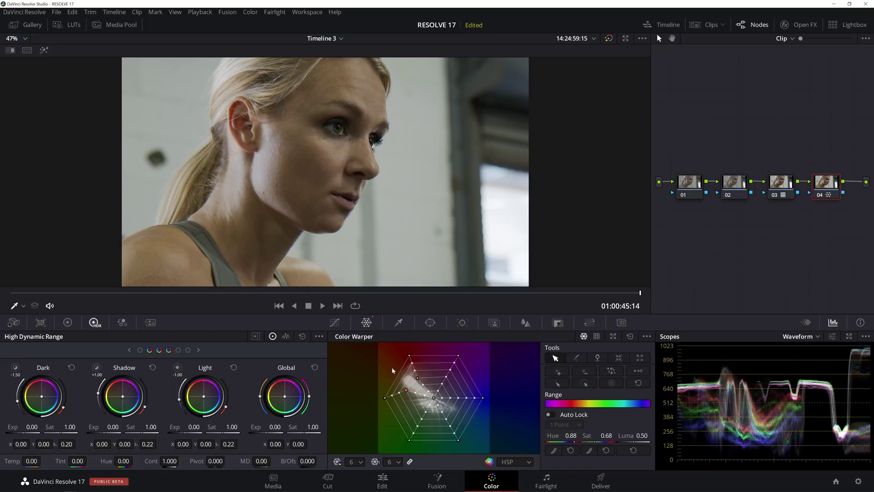
left_click_drag(408, 391, 408, 387)
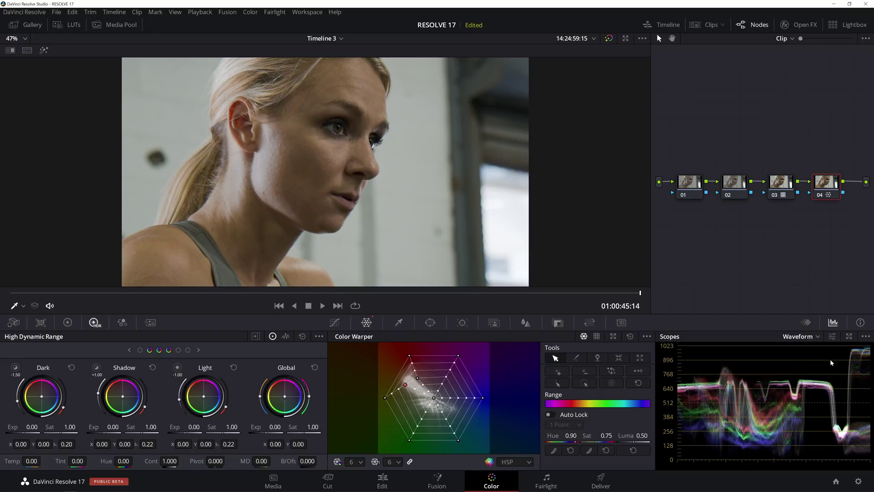
Step: Switch the scopes to Vectorscope, adjust the inner green and cyan mesh points, and move the inner blue point to Hue 0.40, Sat 0.63
left_click(818, 337)
left_click(824, 369)
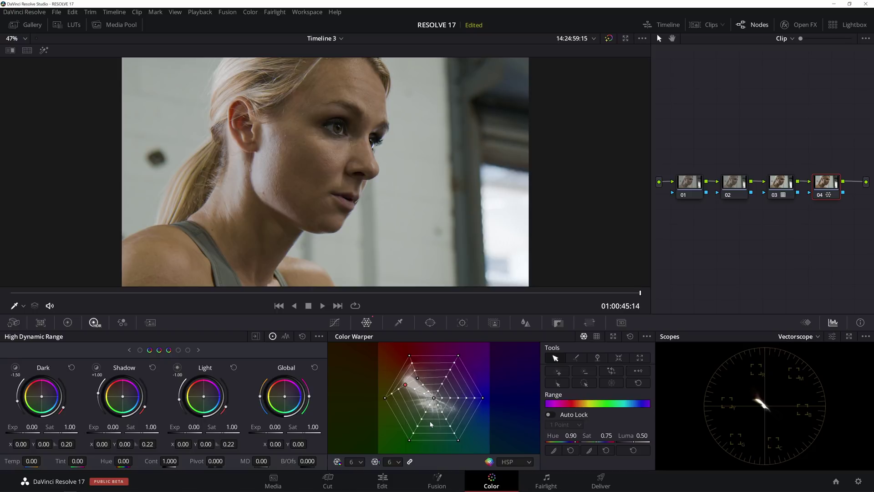
left_click_drag(422, 420, 428, 420)
left_click_drag(448, 420, 449, 418)
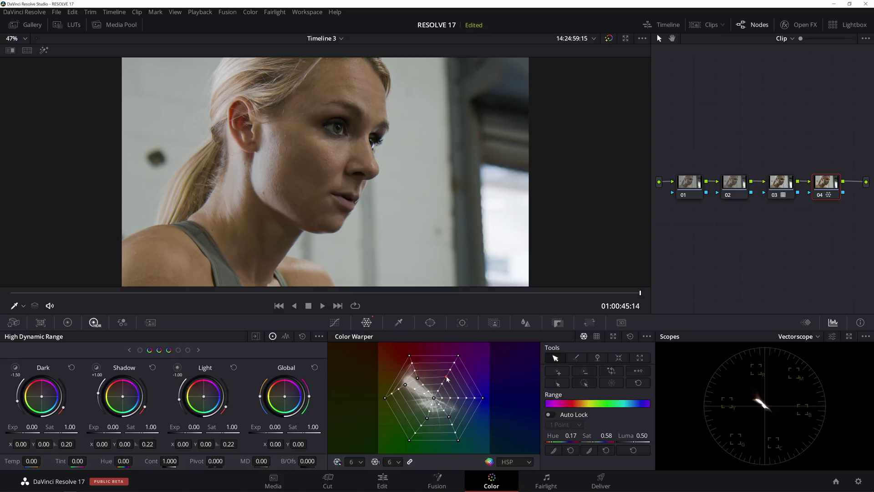
left_click_drag(447, 379, 459, 410)
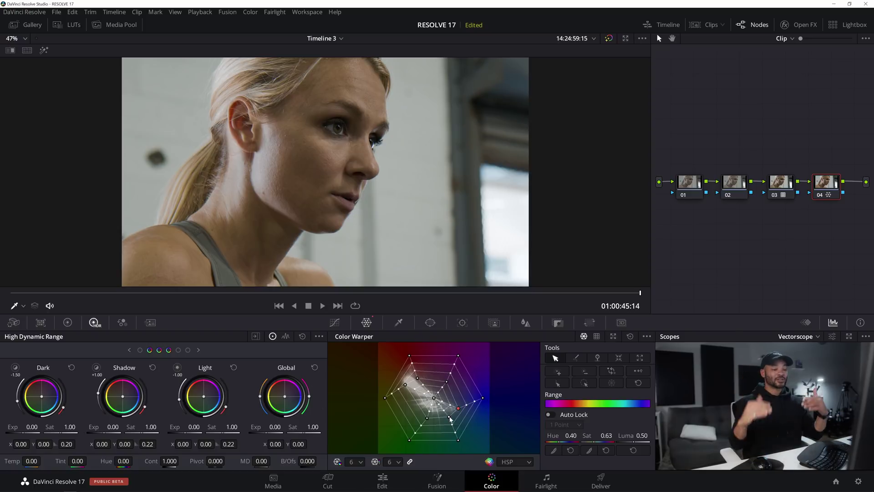
Step: Refine the Color Warper's inner green point to Hue 0.64, Sat 0.45 and its inner red point to Hue 0.98, Sat 0.66
left_click(428, 417)
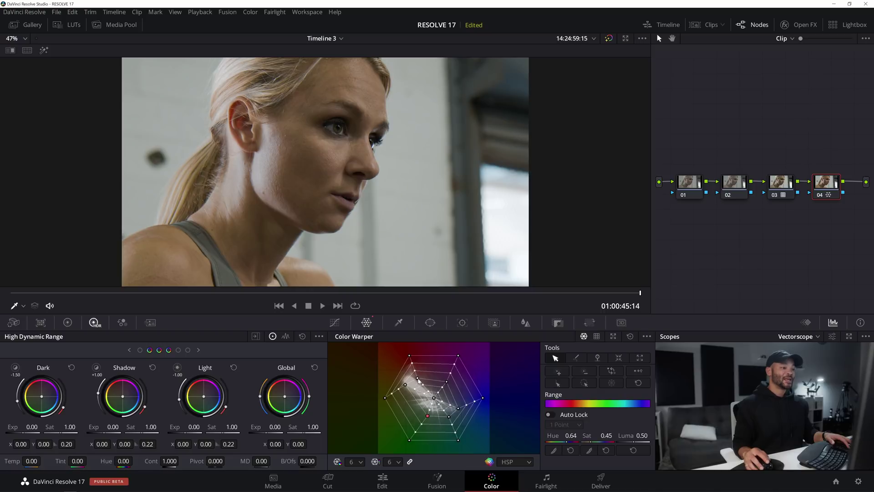
left_click(415, 374)
left_click_drag(418, 375, 418, 377)
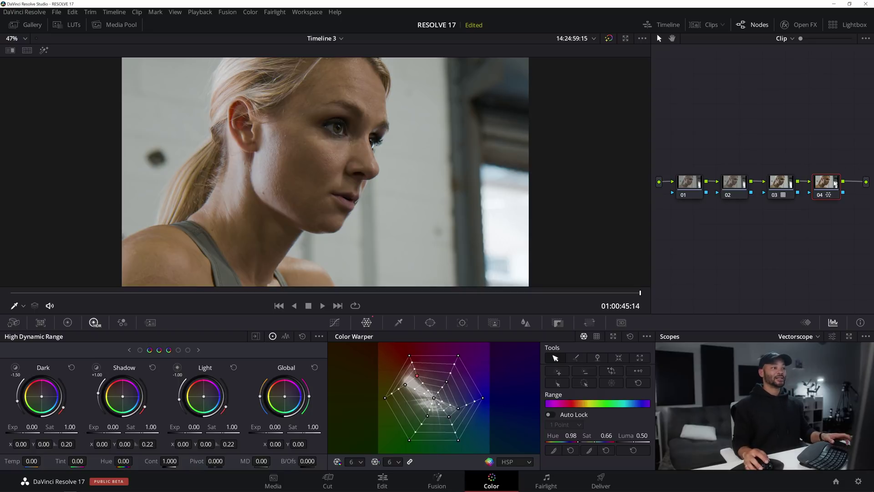
Step: Toggle node 04 off and on to compare the image with and without the Color Warper adjustment
key("ctrl+d")
key("ctrl+d")
key("ctrl+d")
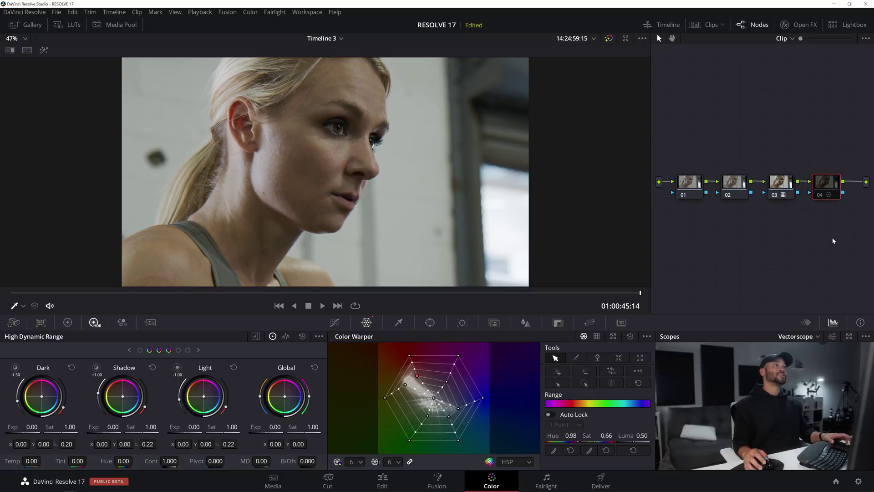
key("ctrl+d")
key("ctrl+d")
key("ctrl+d")
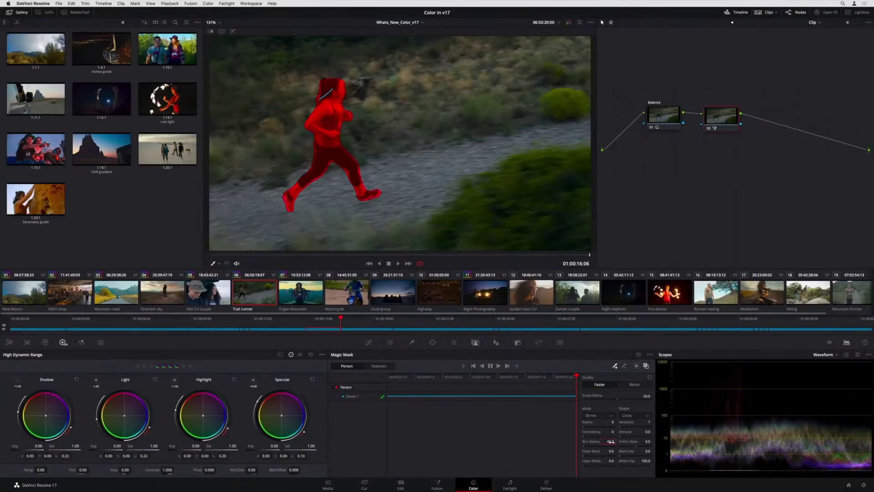
Step: Toggle the Magic Mask overlay on the Trail runner clip and play back the masked grade
left_click(646, 366)
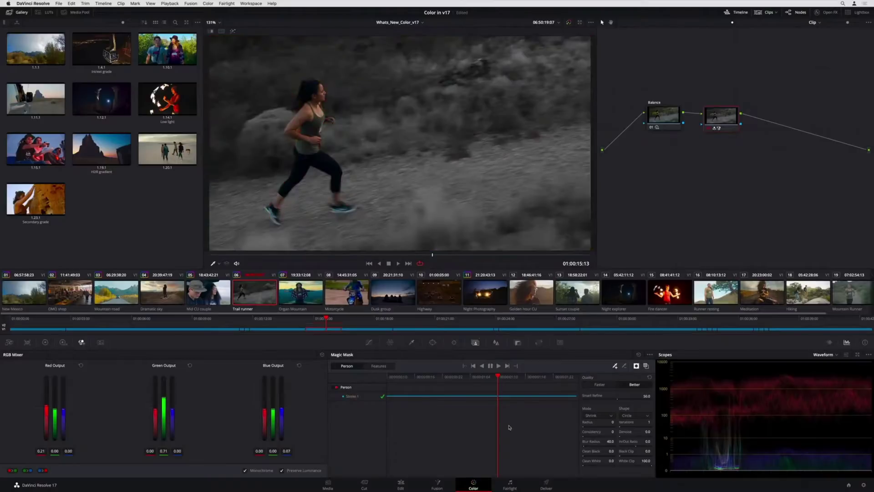
key("space")
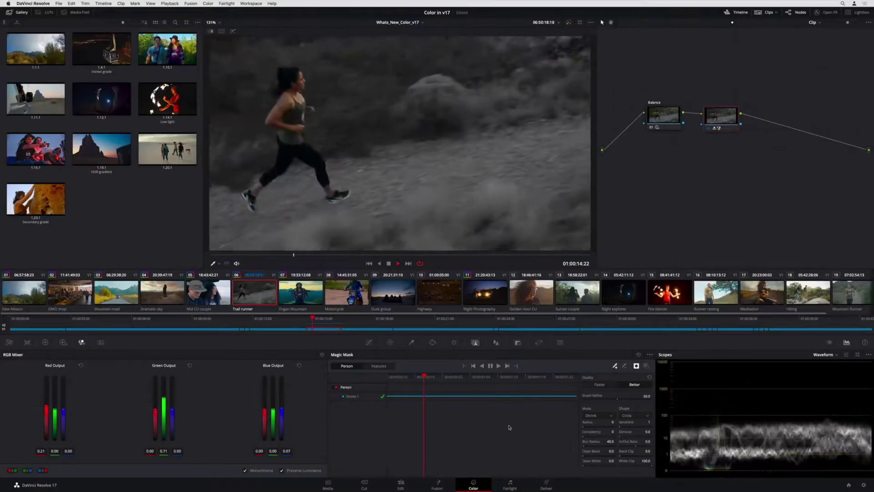